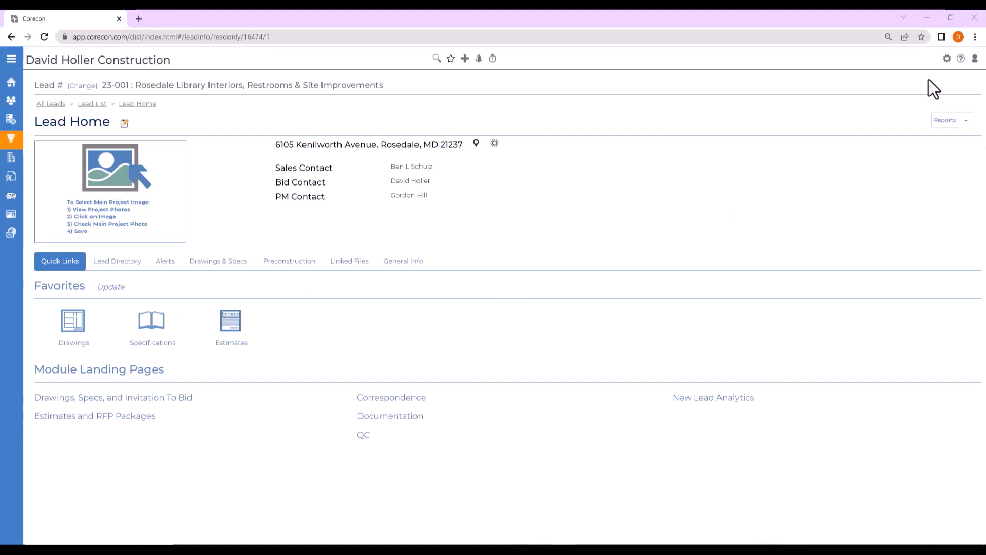
In the Estimating feature settings, enter the account password for the Stratosphere digitizer and save the setup.
left_click(948, 58)
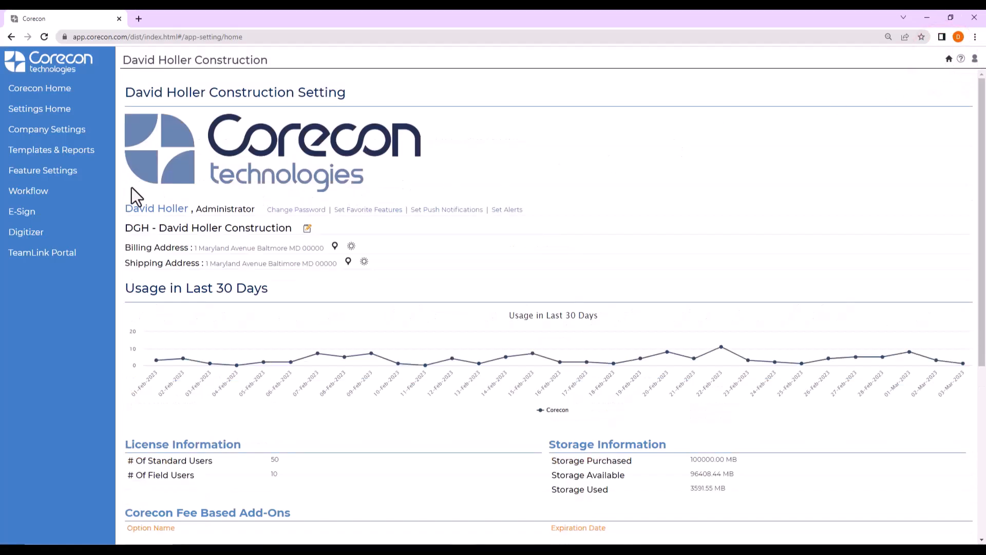
left_click(50, 175)
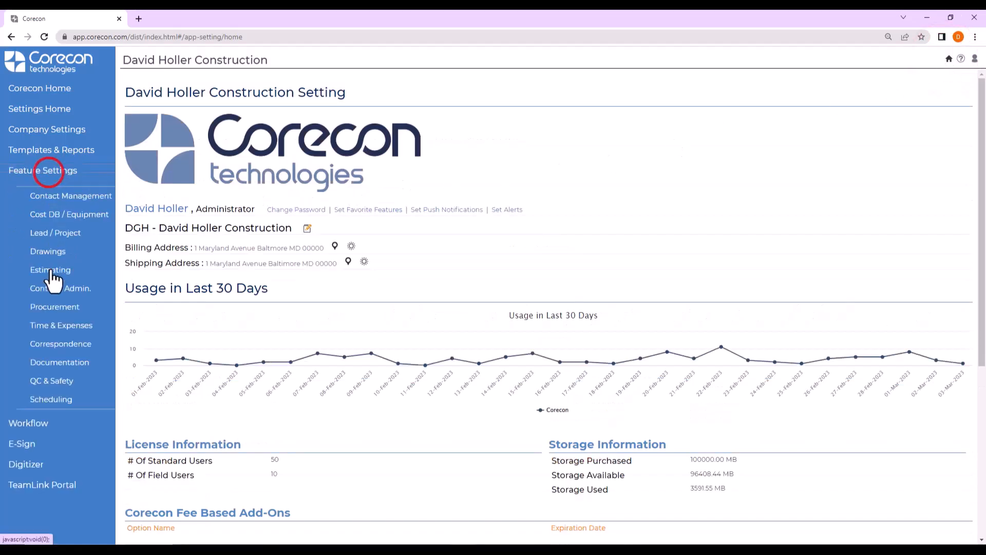
left_click(51, 277)
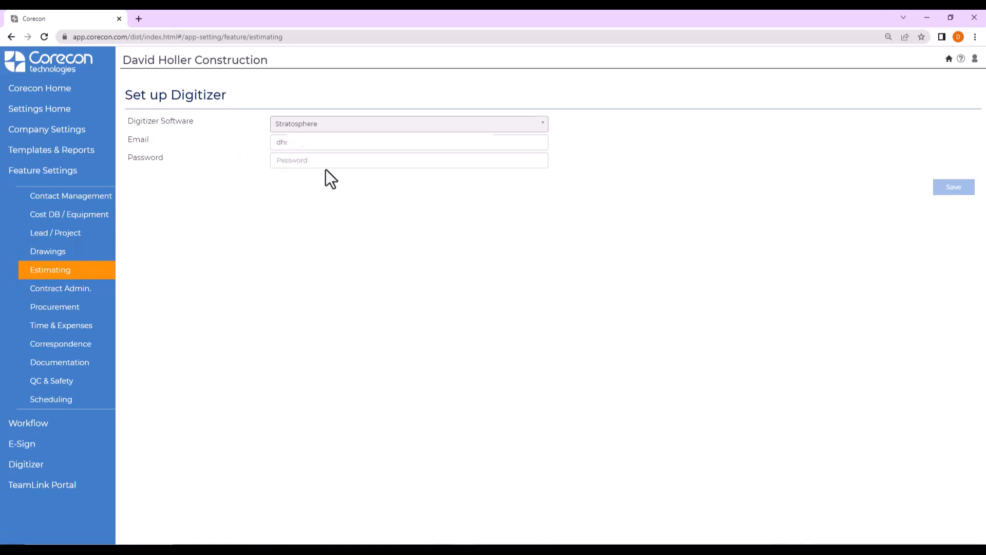
left_click(316, 160)
type("**********")
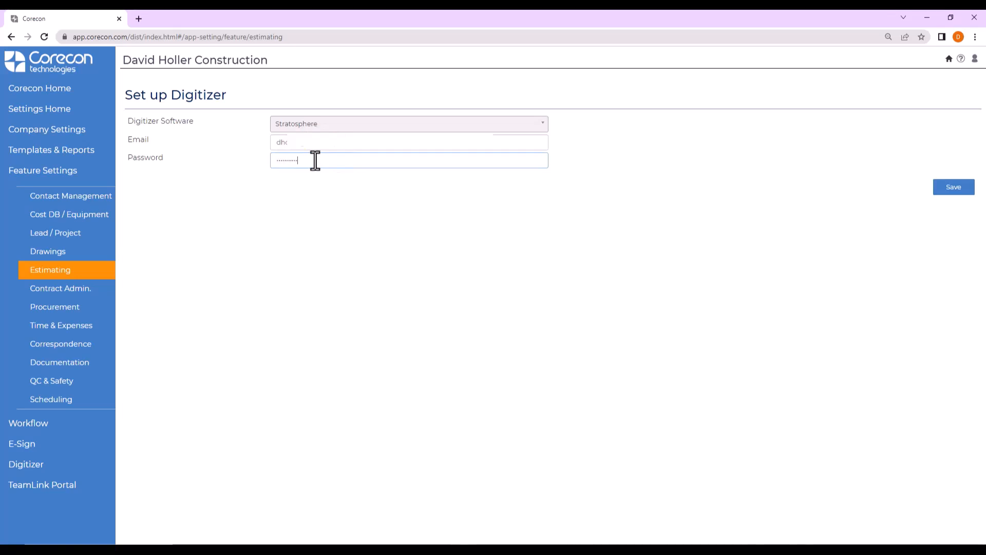
left_click(943, 190)
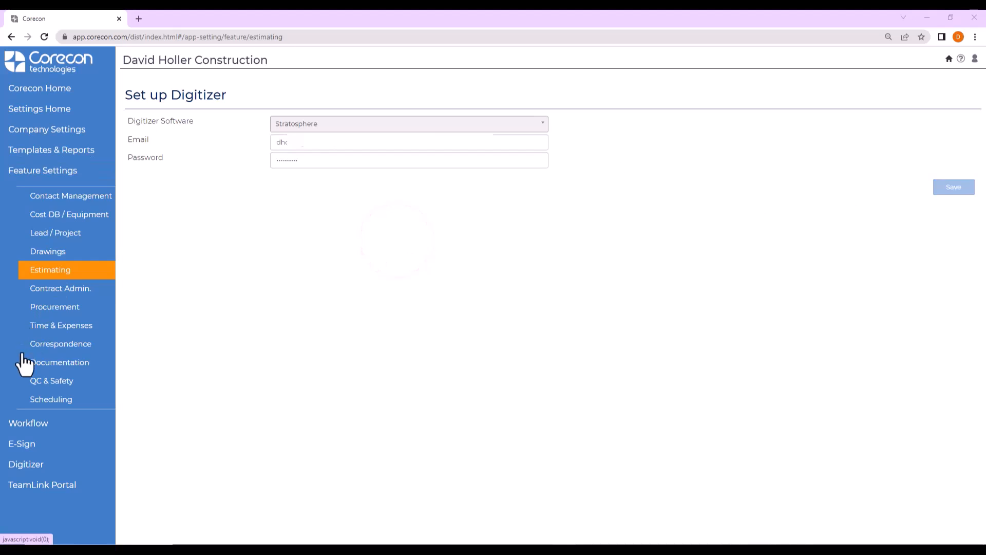
Leave the digitizer settings and return to Corecon home.
left_click(28, 468)
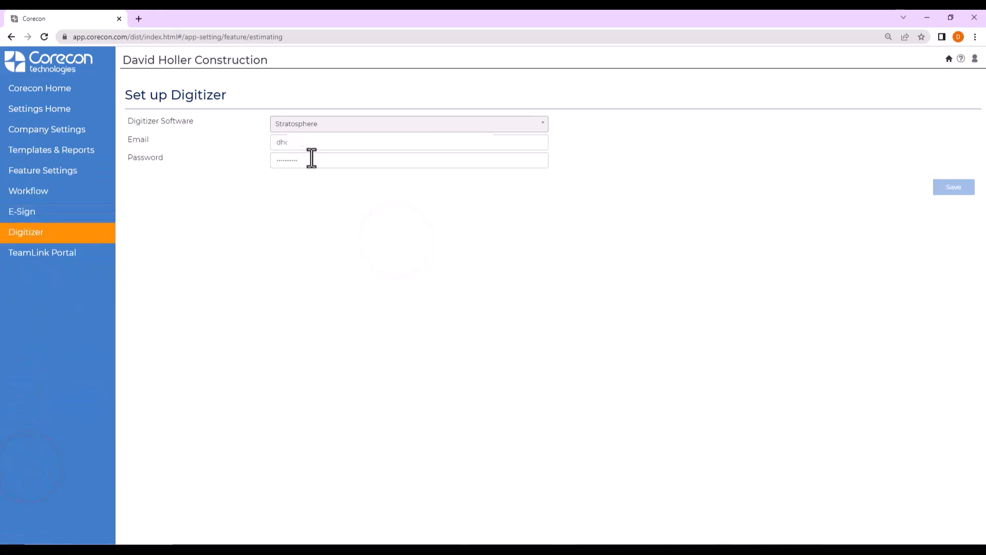
left_click(39, 89)
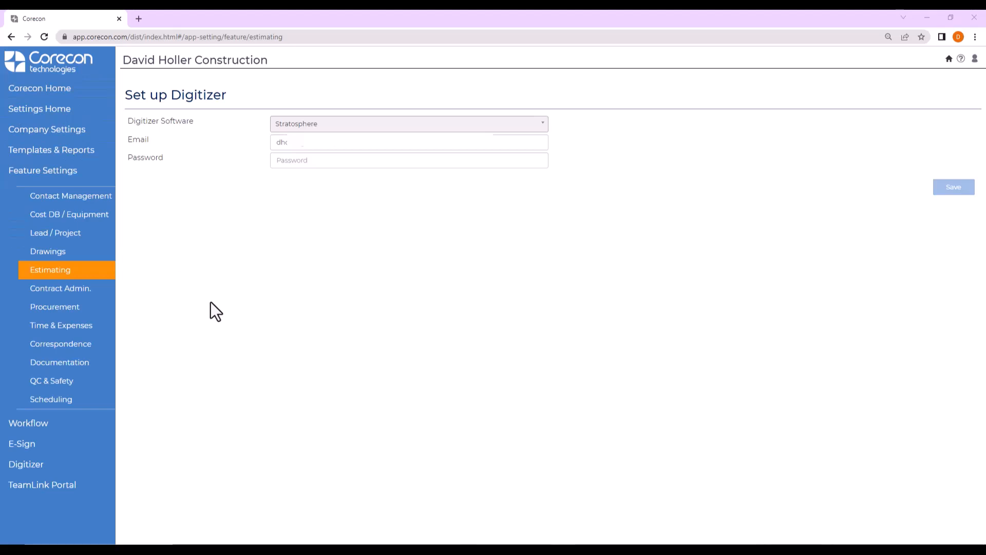
left_click(31, 90)
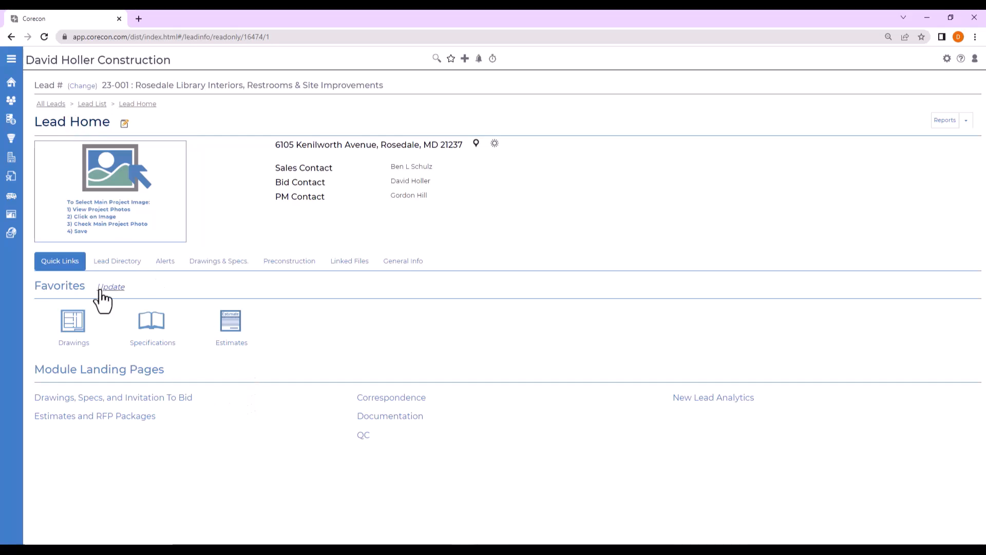
Review the drawings and attachments of the Rosedale Library lead, and return to its quick links.
left_click(225, 262)
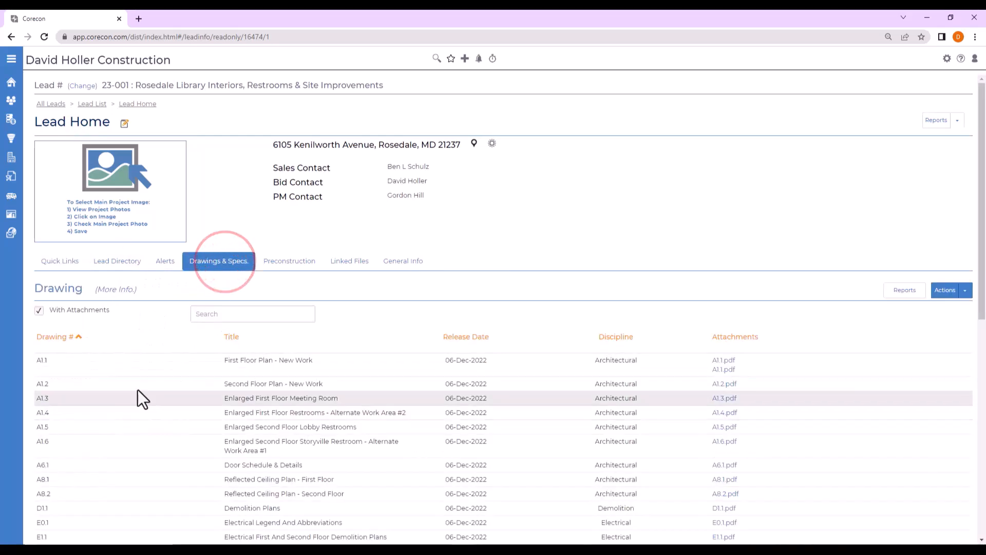
scroll(130, 428, "down", 3)
scroll(130, 427, "up", 3)
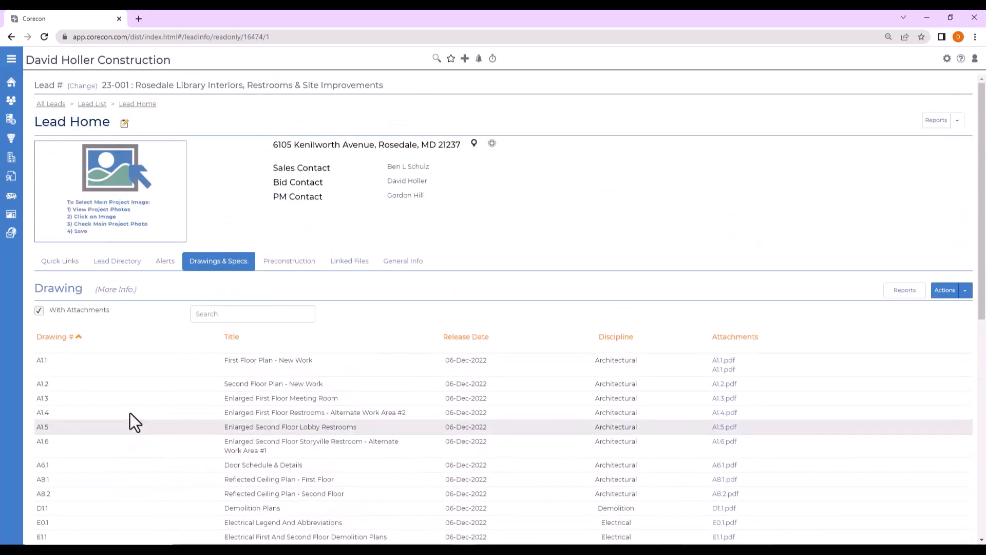
left_click(51, 264)
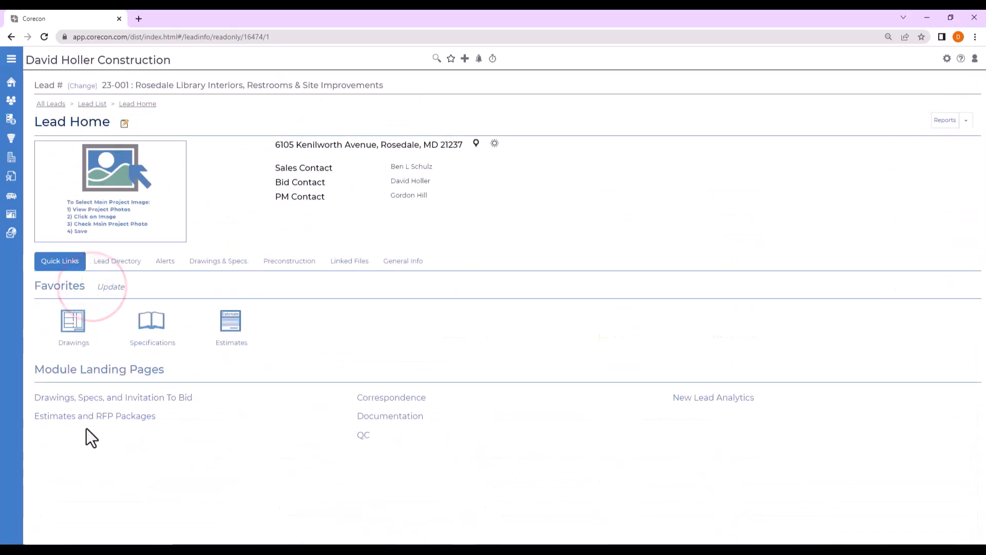
Open the properties of the Rosedale Library Improvements estimate and enable use of the digitizer for it.
left_click(51, 418)
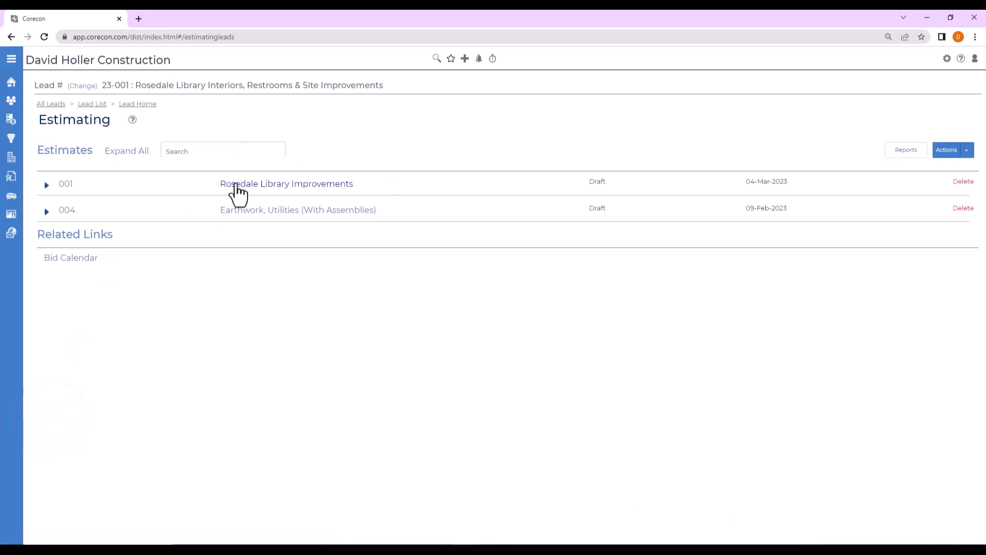
left_click(274, 186)
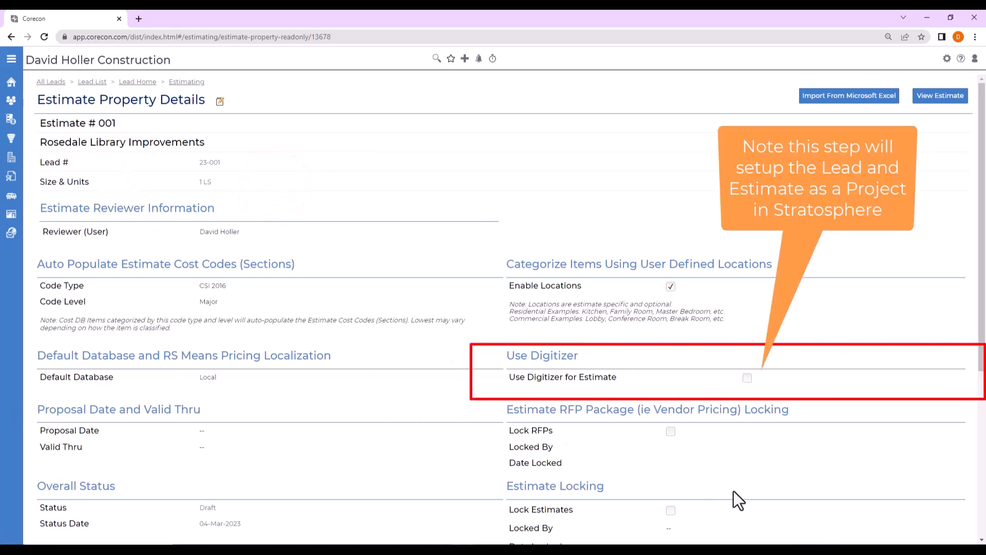
left_click(748, 378)
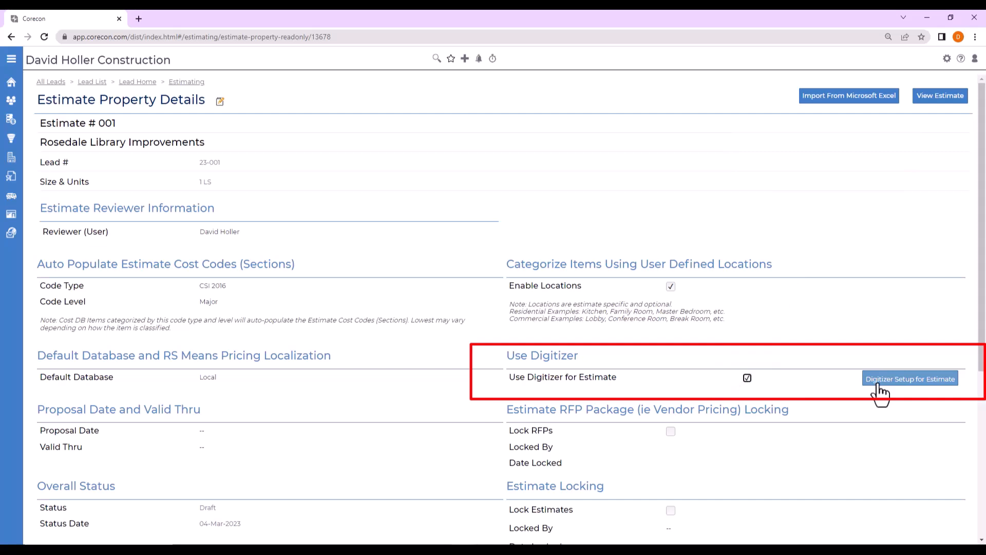
Complete the estimate's digitizer setup with project title 23-001 - 001, uploading drawing A1.2 and no specification files.
left_click(879, 383)
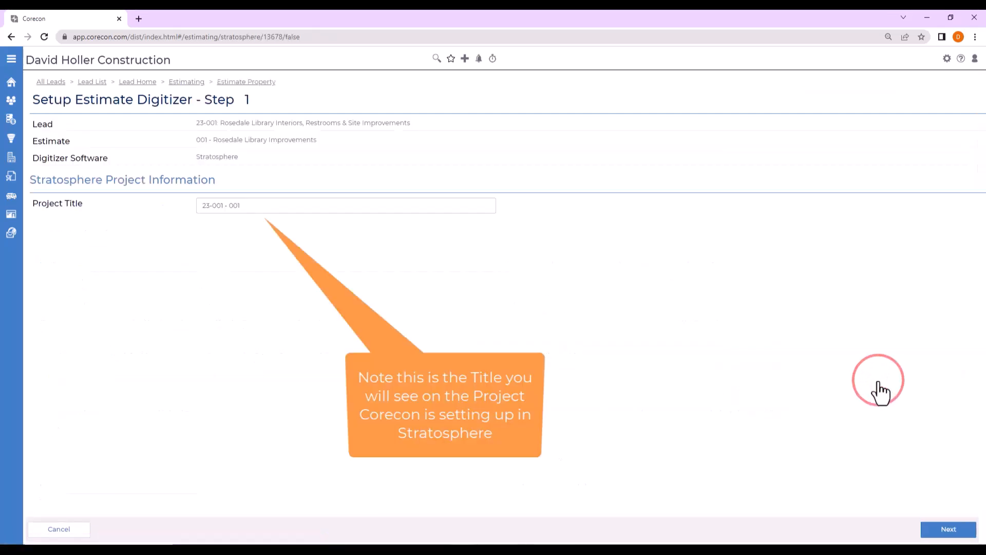
left_click(948, 531)
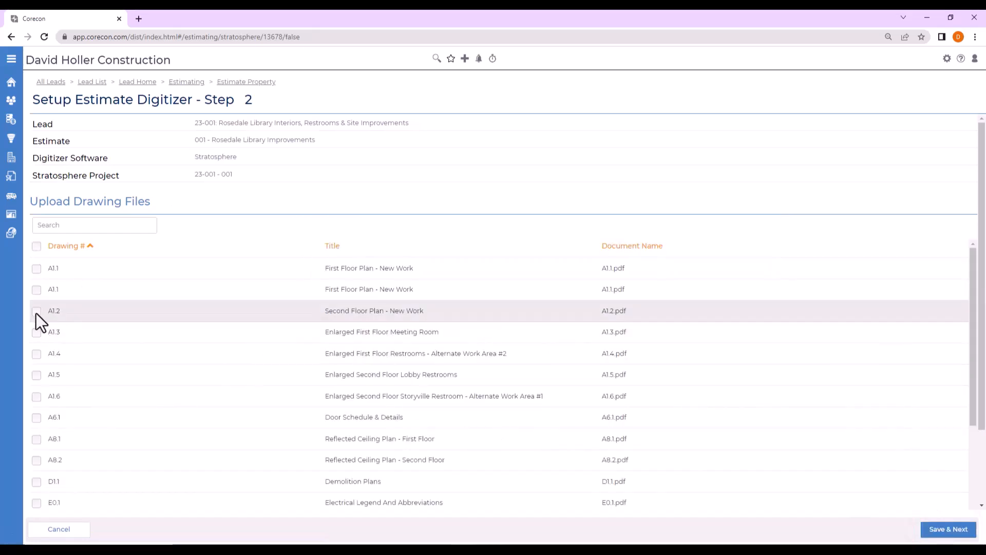
left_click(36, 311)
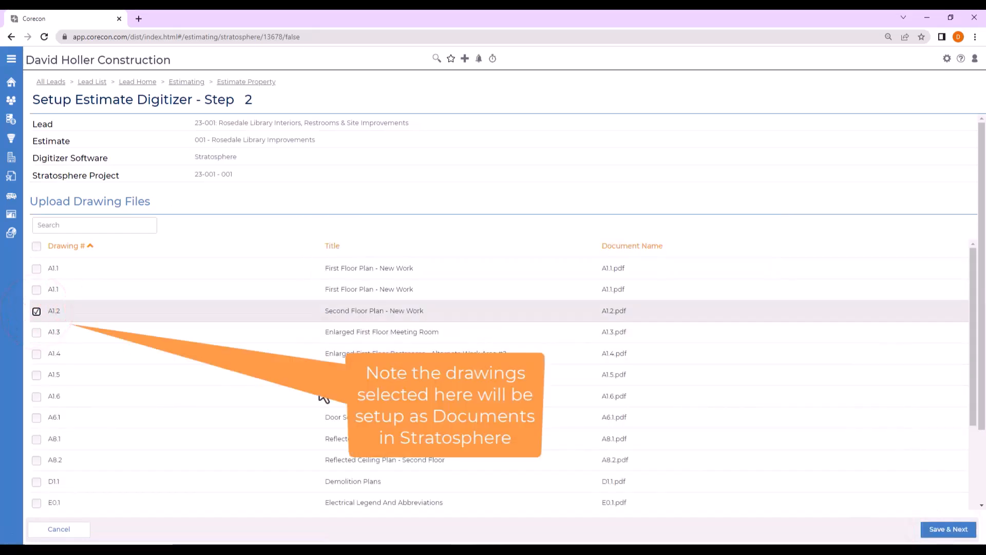
left_click(948, 529)
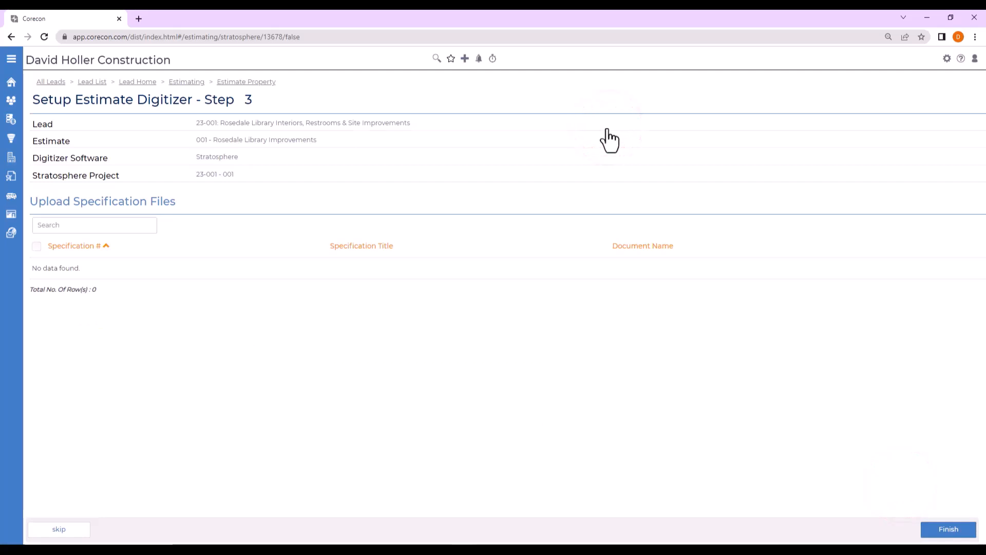
left_click(947, 533)
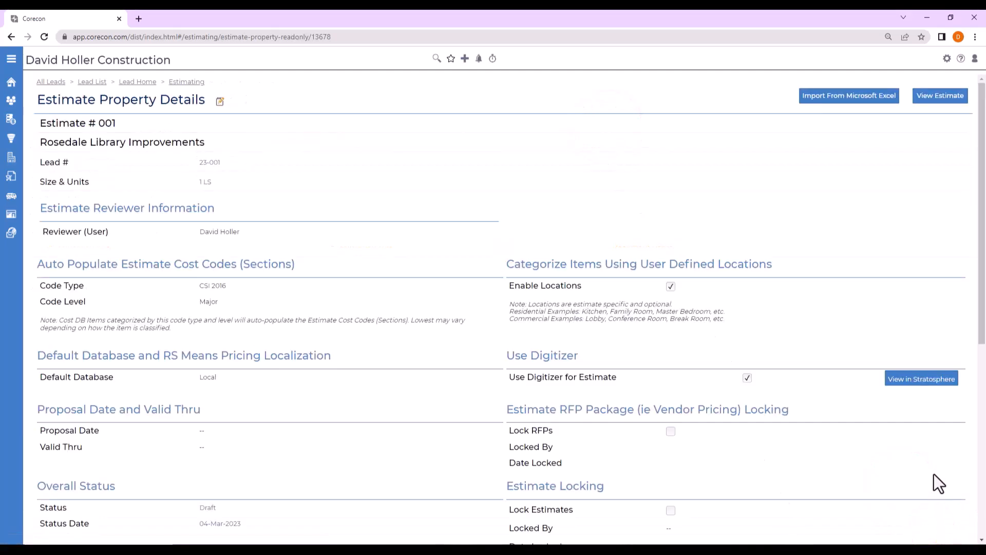
View the estimate and examine its cost codes and the unit of measure of each item.
left_click(932, 103)
left_click(57, 128)
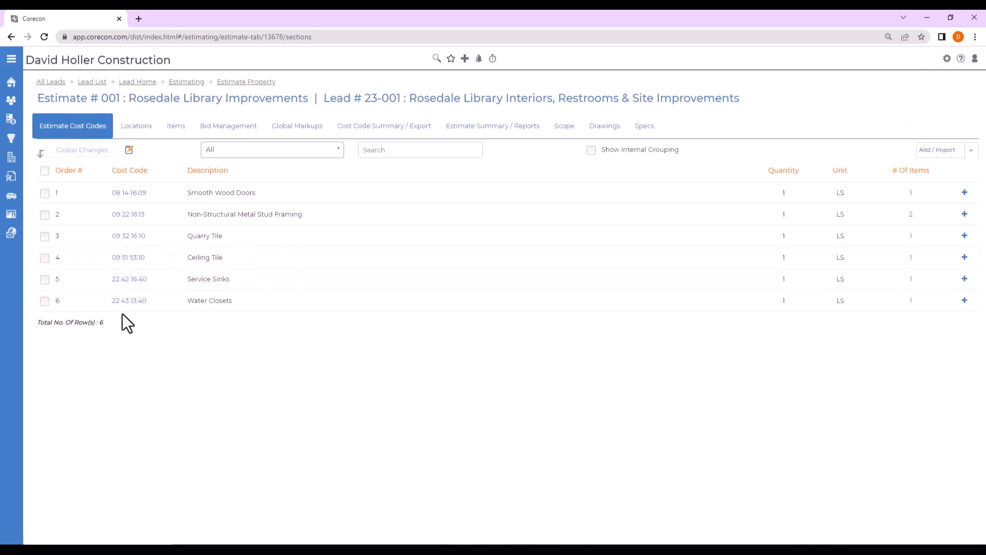
left_click(174, 129)
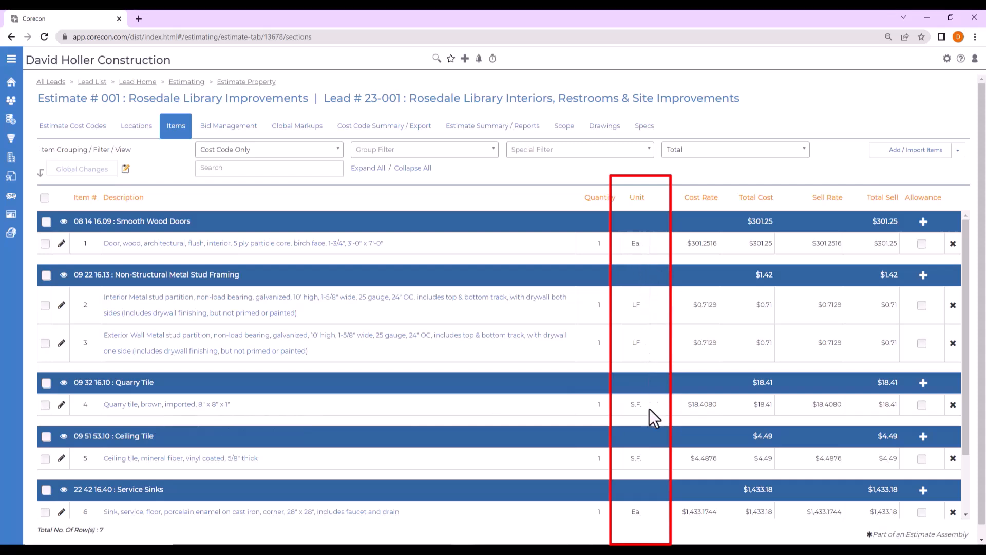
scroll(648, 458, "down", 1)
scroll(649, 466, "up", 1)
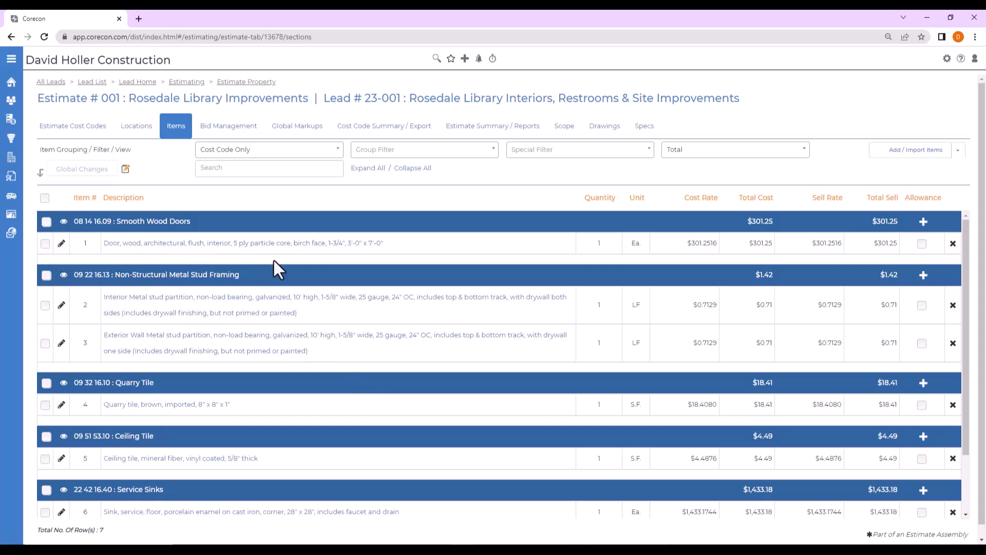
Create a Count layer in Stratosphere for the Smooth Wood Doors item.
left_click(202, 243)
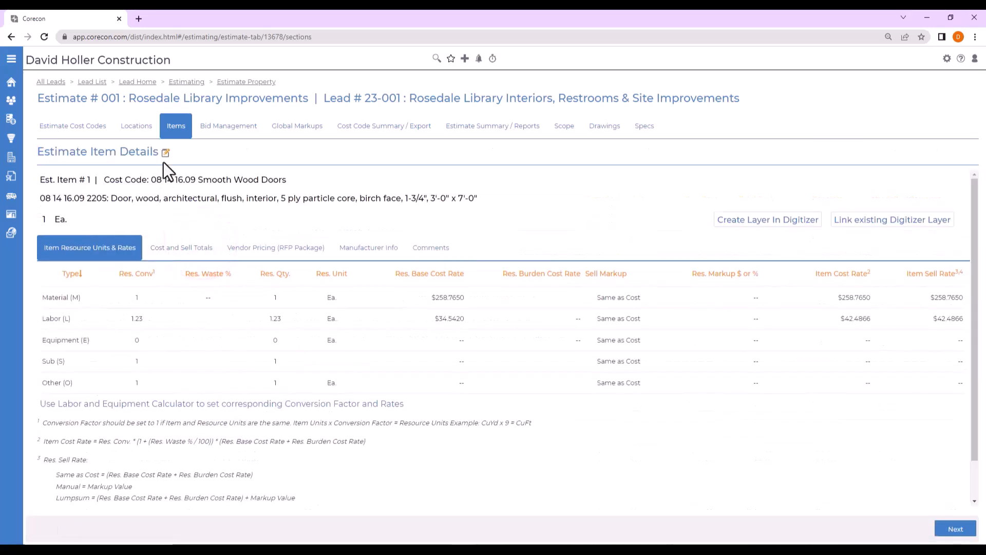
left_click(164, 153)
left_click(757, 224)
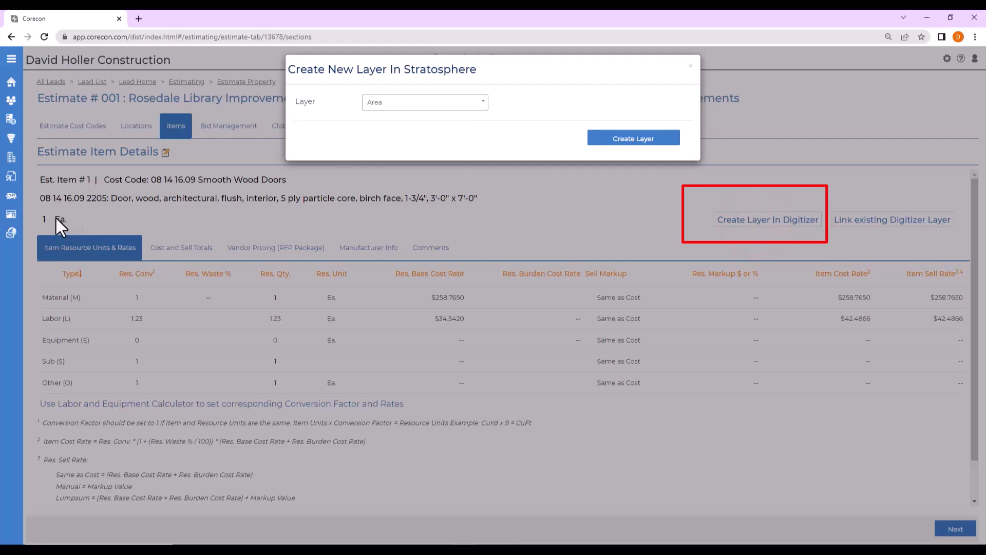
left_click(480, 102)
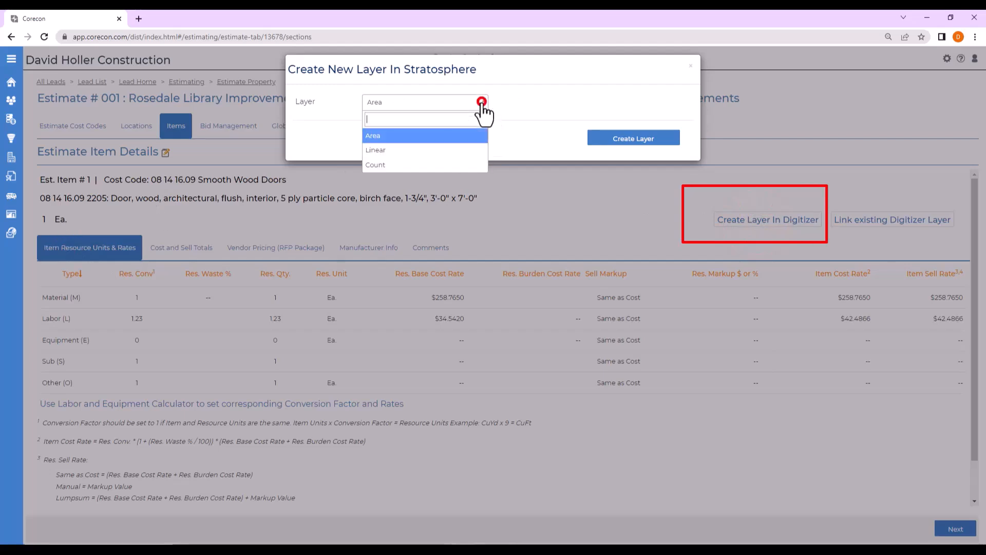
left_click(383, 166)
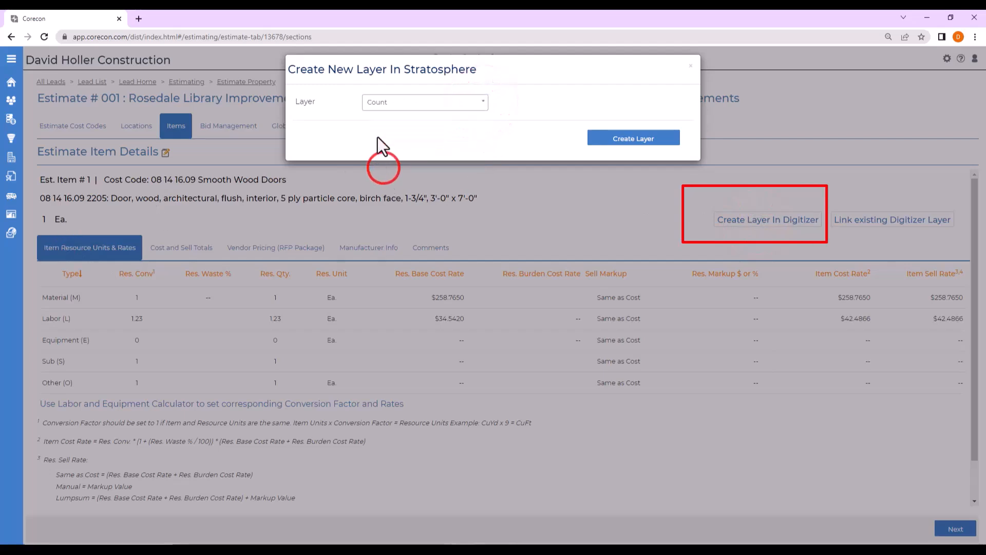
left_click(484, 103)
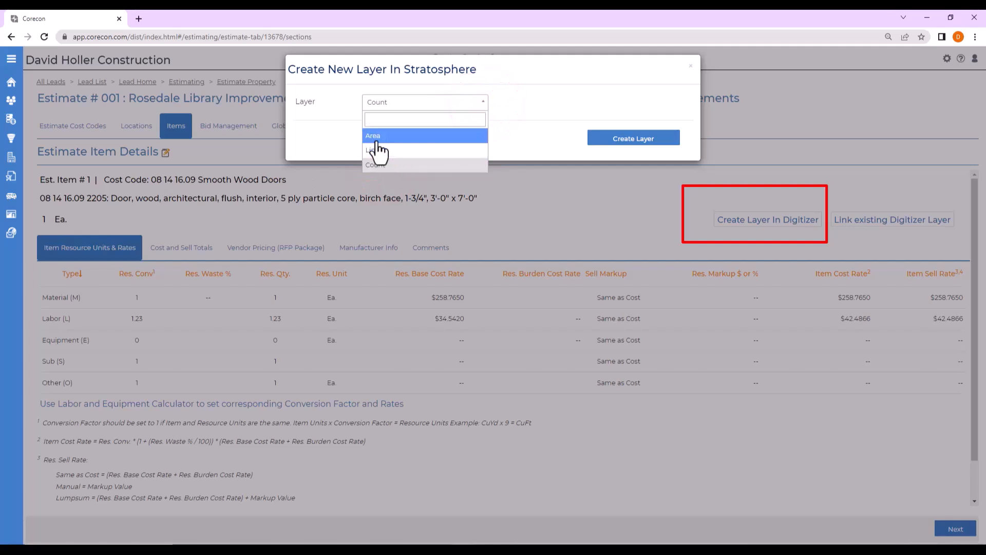
left_click(375, 167)
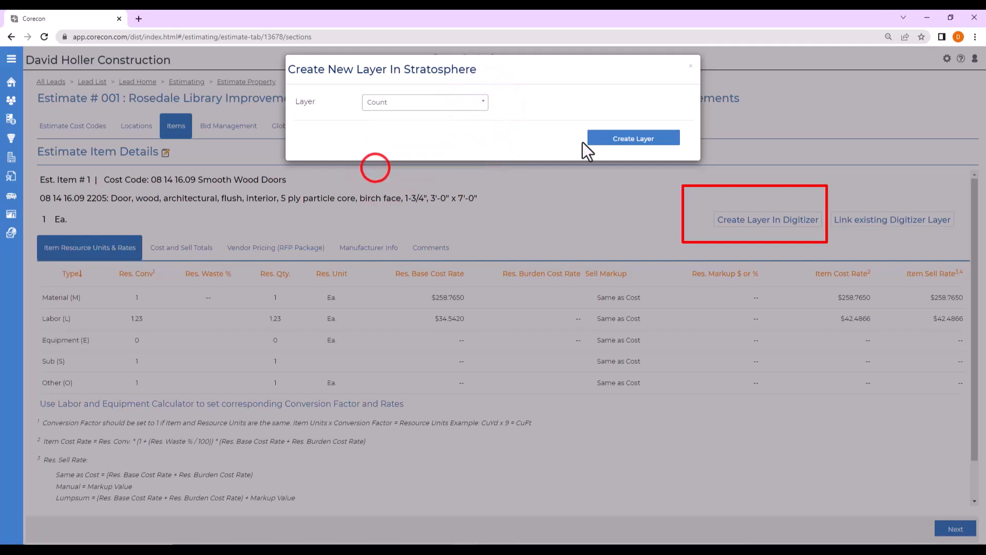
left_click(622, 139)
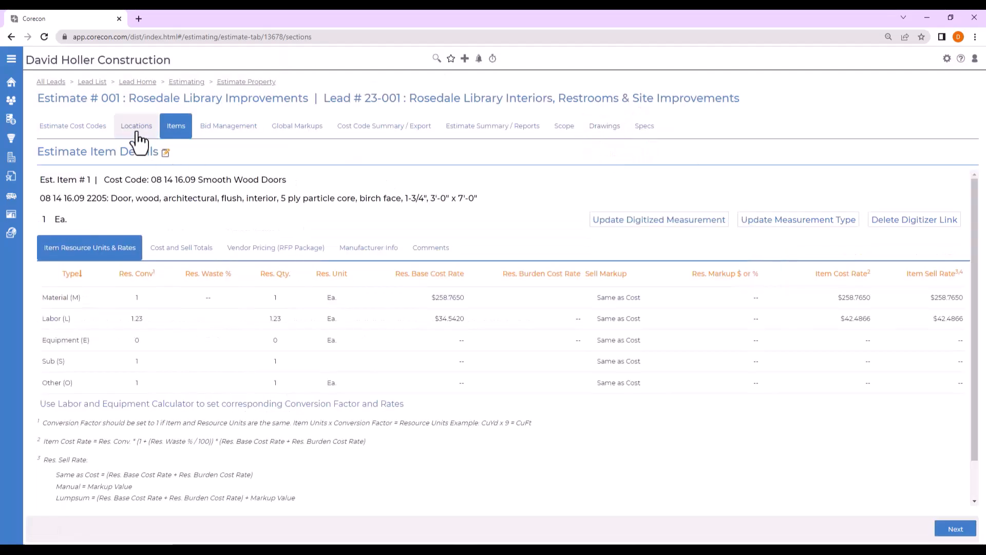
Create Linear layers in Stratosphere for both Non-Structural Metal Stud Framing items, interior and exterior, using one global change.
left_click(179, 133)
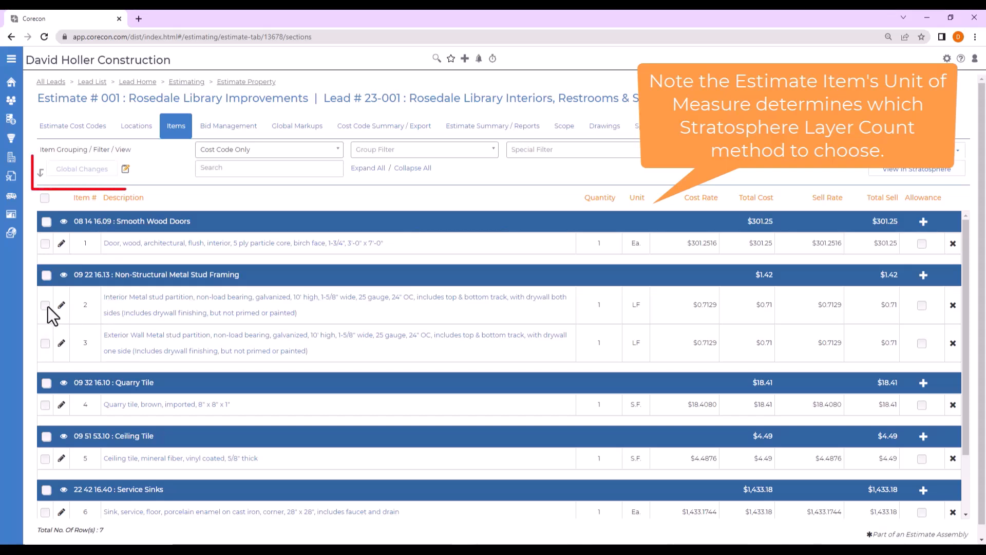
left_click(45, 305)
left_click(45, 343)
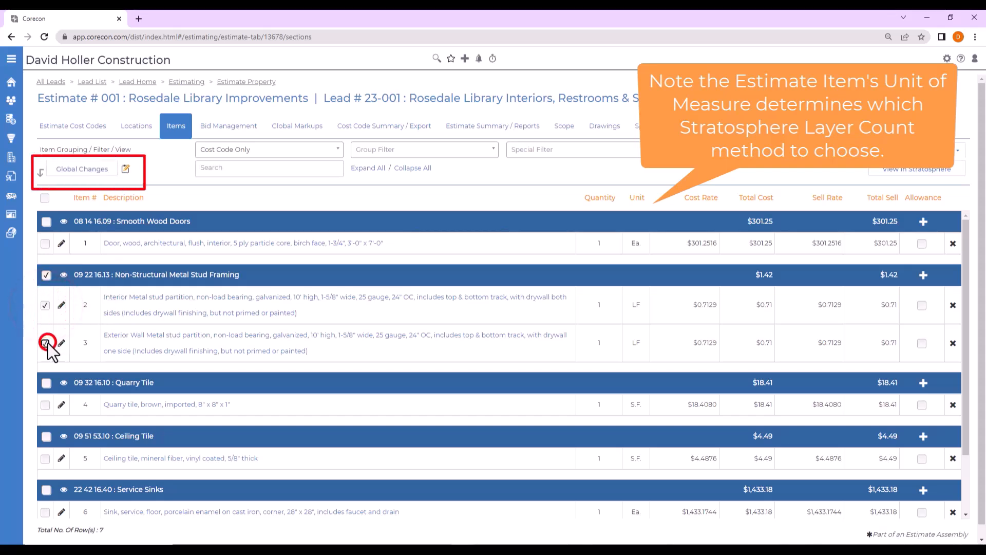
scroll(205, 396, "down", 1)
scroll(208, 398, "up", 1)
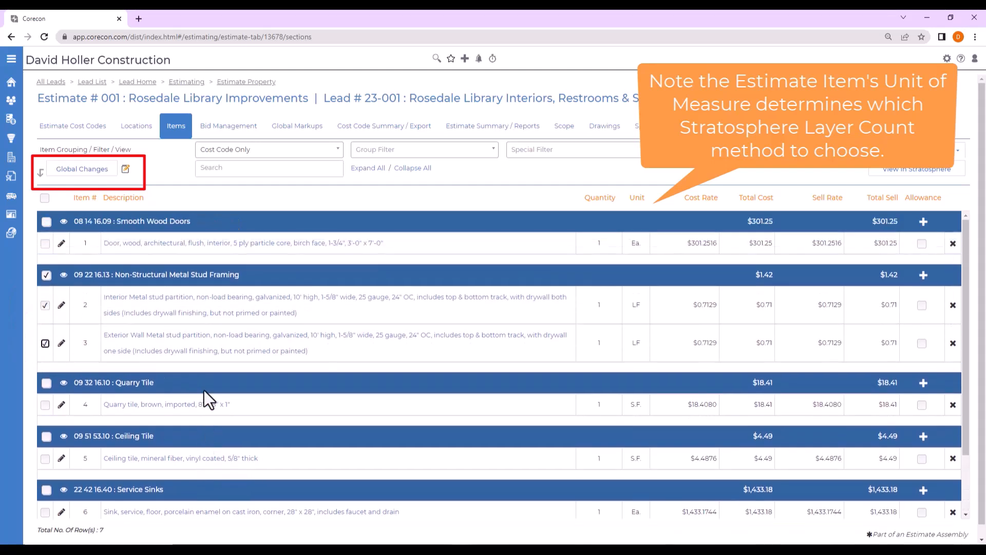
left_click(68, 169)
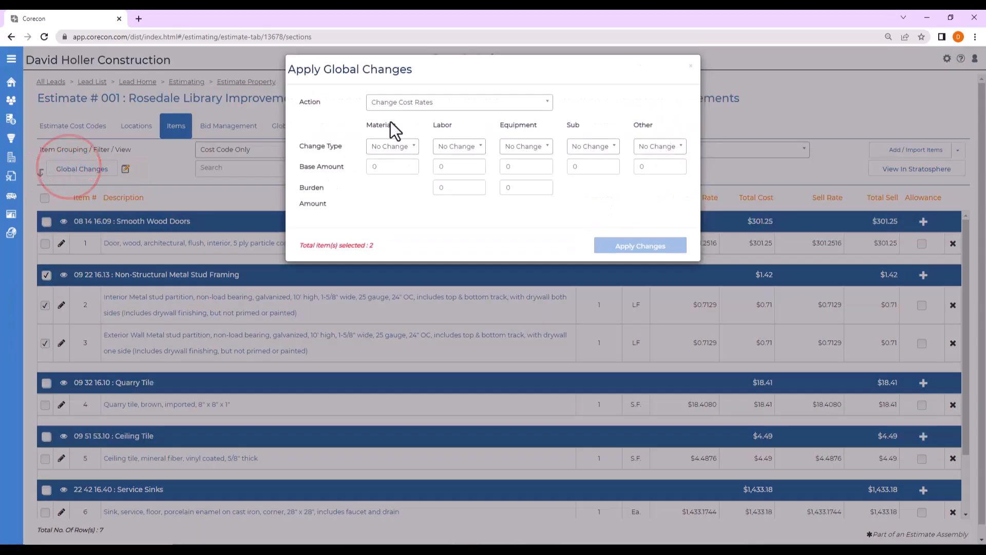
left_click(396, 104)
scroll(431, 190, "down", 3)
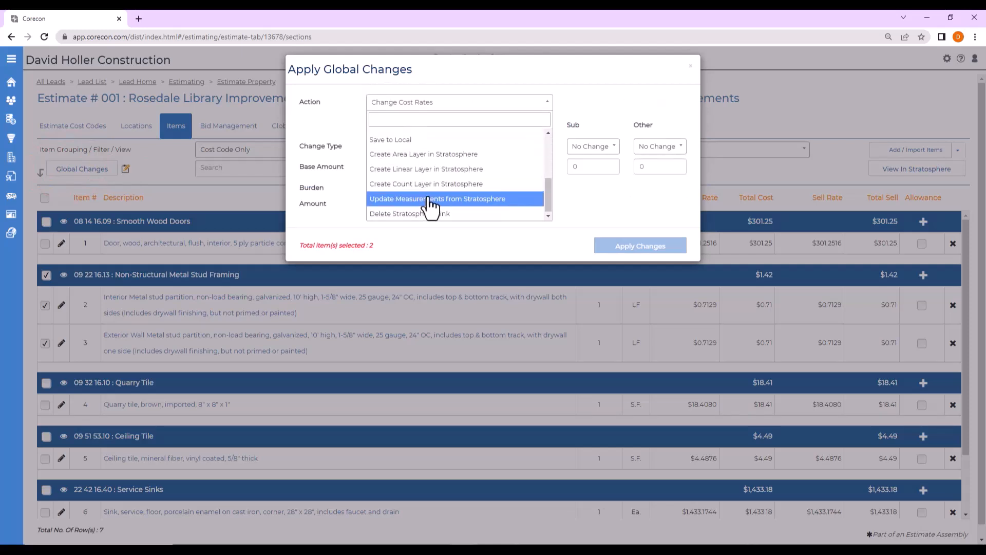
left_click(421, 172)
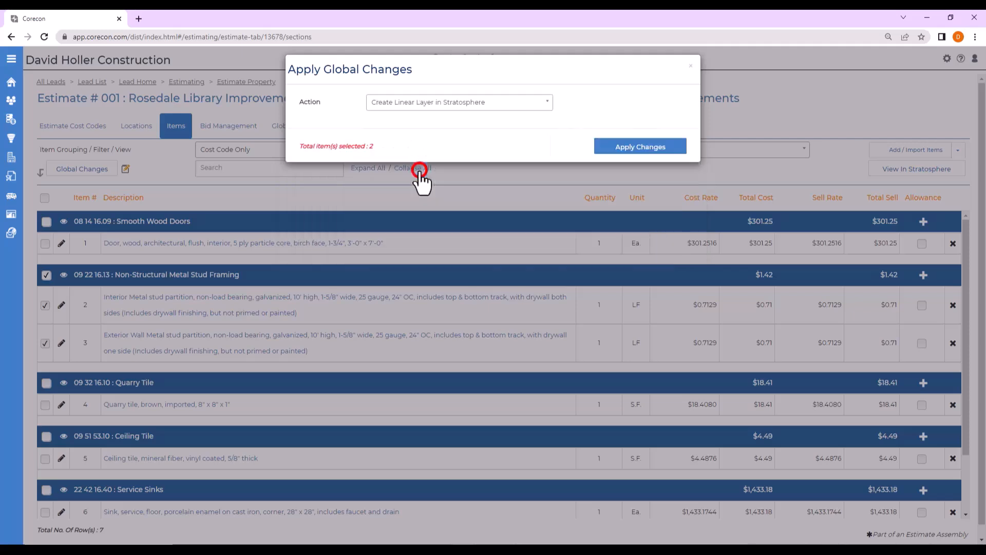
left_click(635, 148)
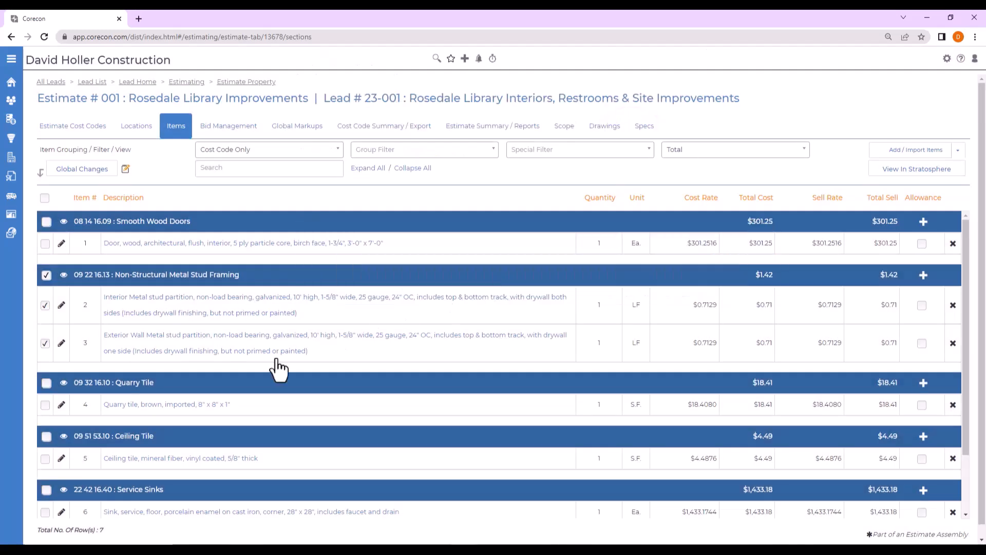
Add the Quarry Tile and Ceiling Tile items to the selection and create Area layers in Stratosphere through a global change.
left_click(45, 405)
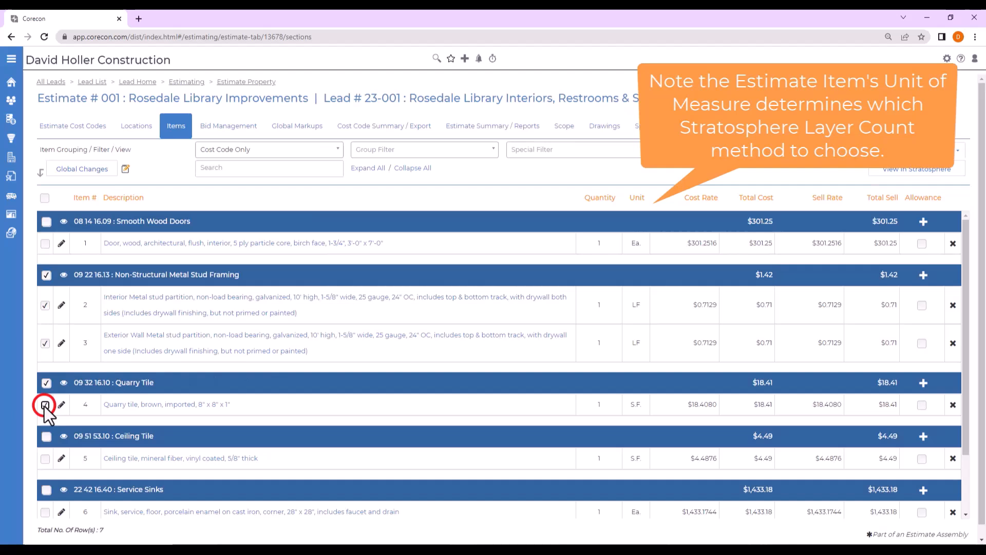
left_click(45, 459)
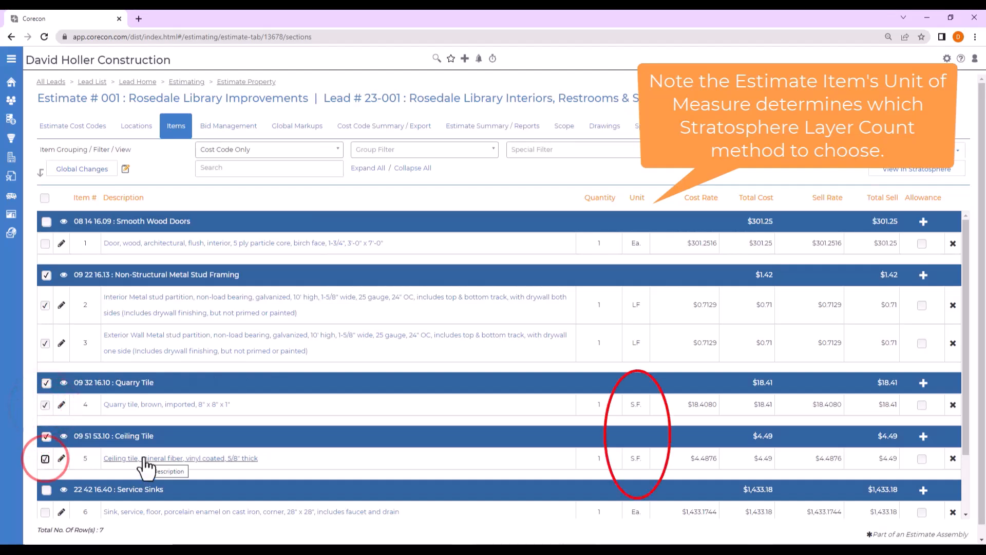
left_click(84, 173)
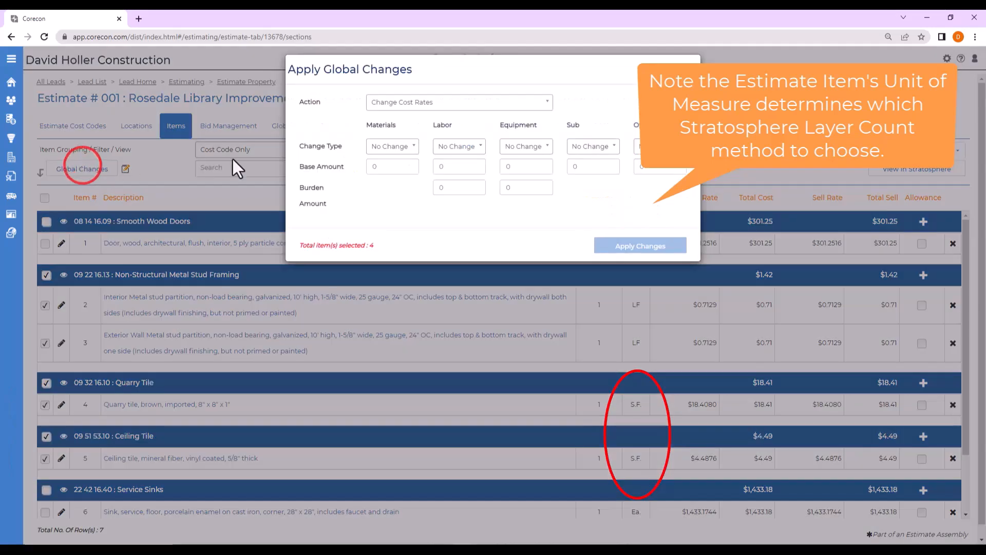
left_click(393, 104)
scroll(394, 177, "down", 3)
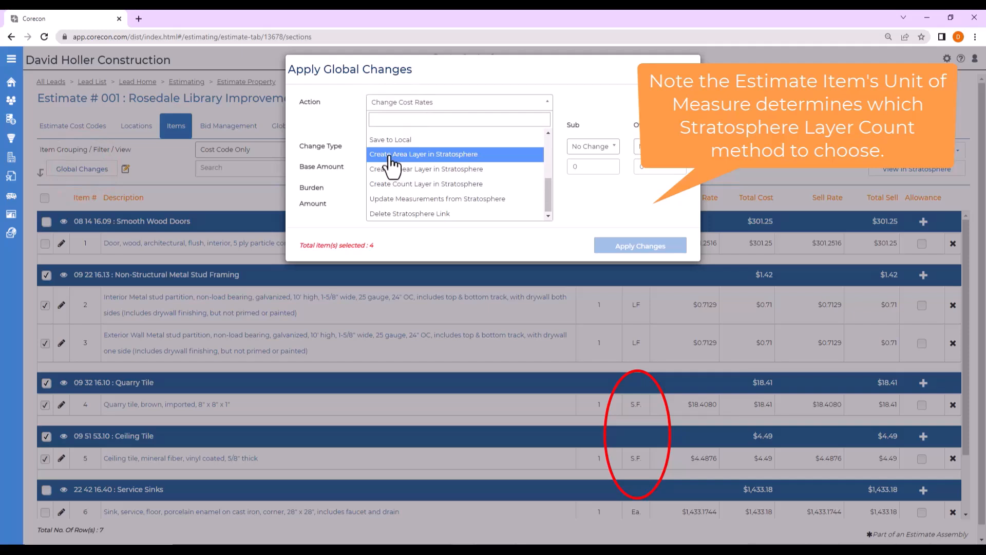
left_click(389, 155)
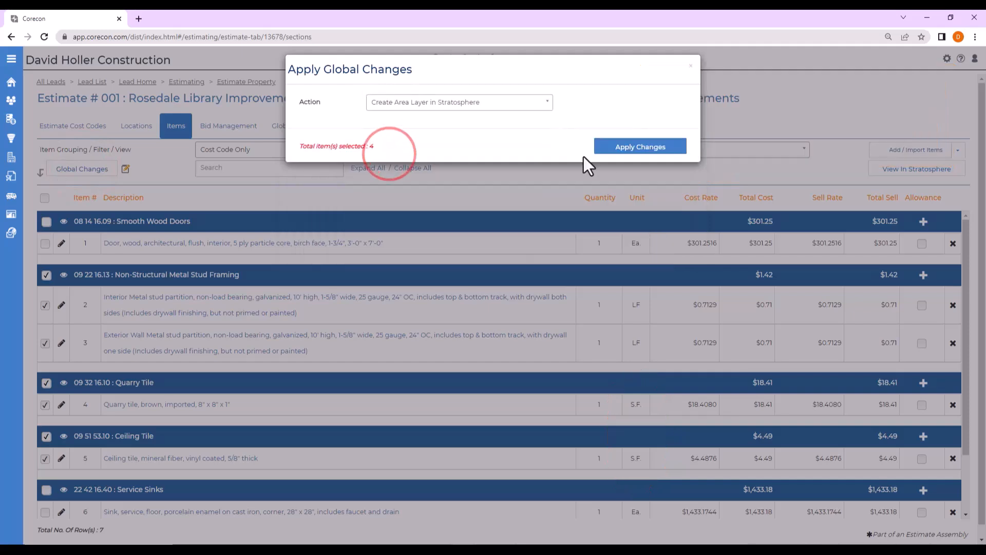
left_click(640, 146)
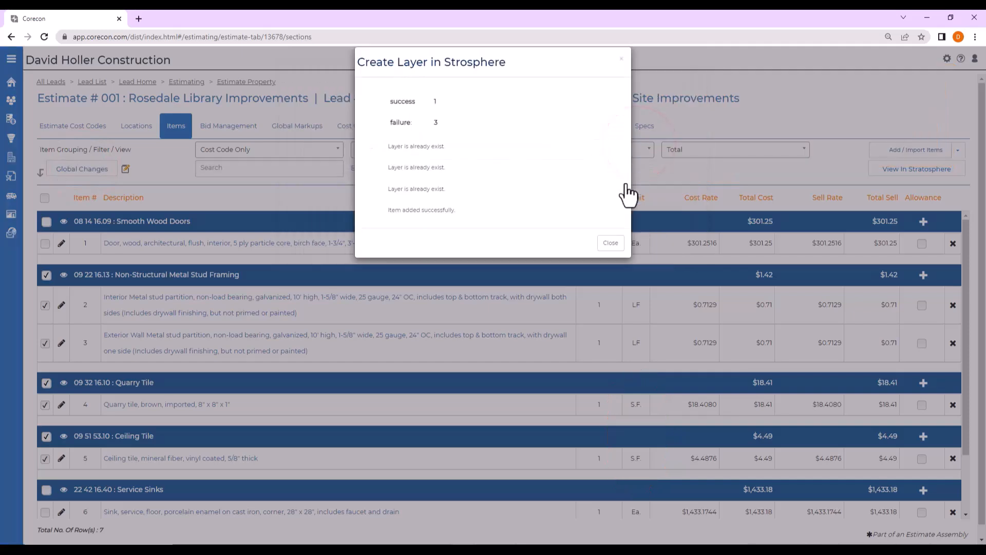
left_click(606, 241)
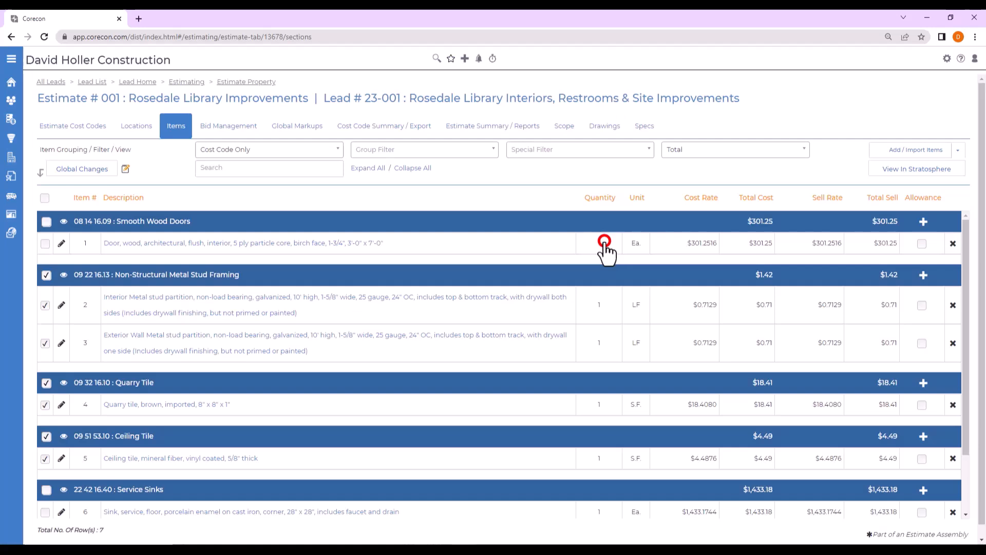
Create a Count layer in Stratosphere for the Service Sinks item and return to the estimate's item list.
left_click(145, 514)
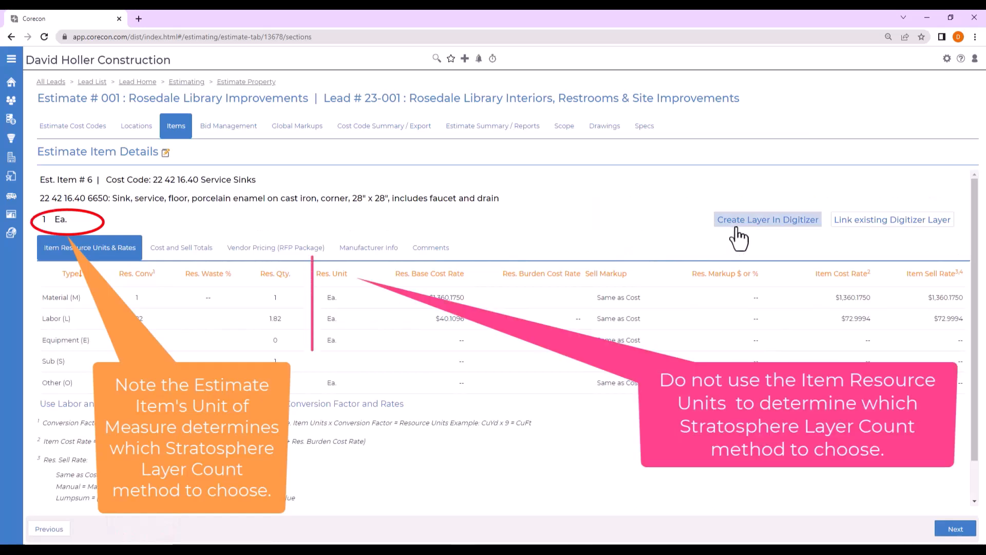
left_click(750, 222)
left_click(481, 100)
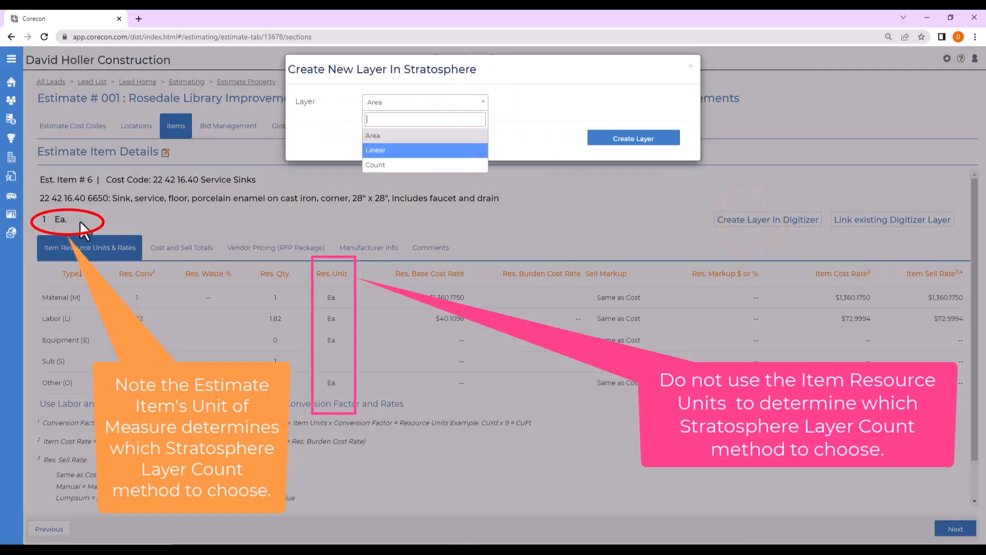
left_click(384, 164)
left_click(619, 140)
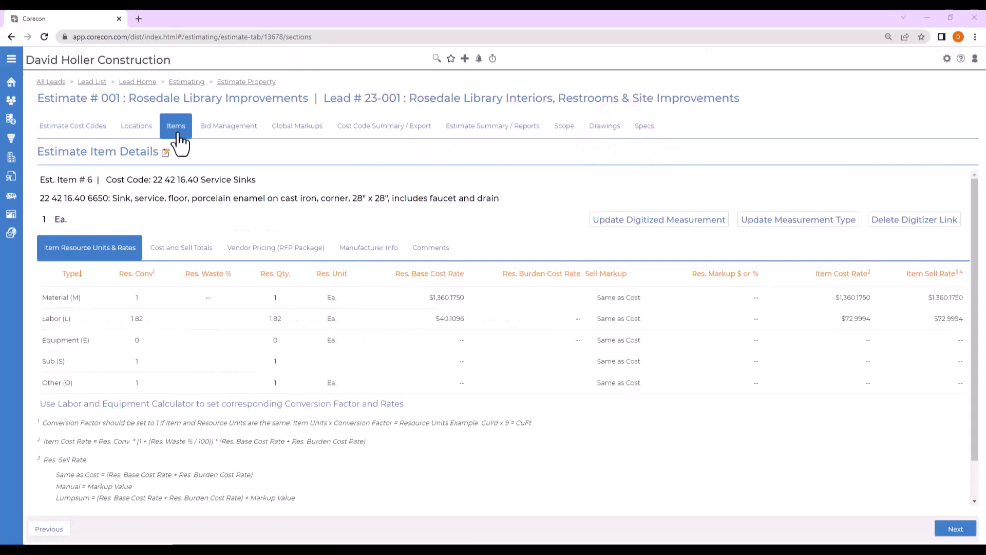
left_click(176, 131)
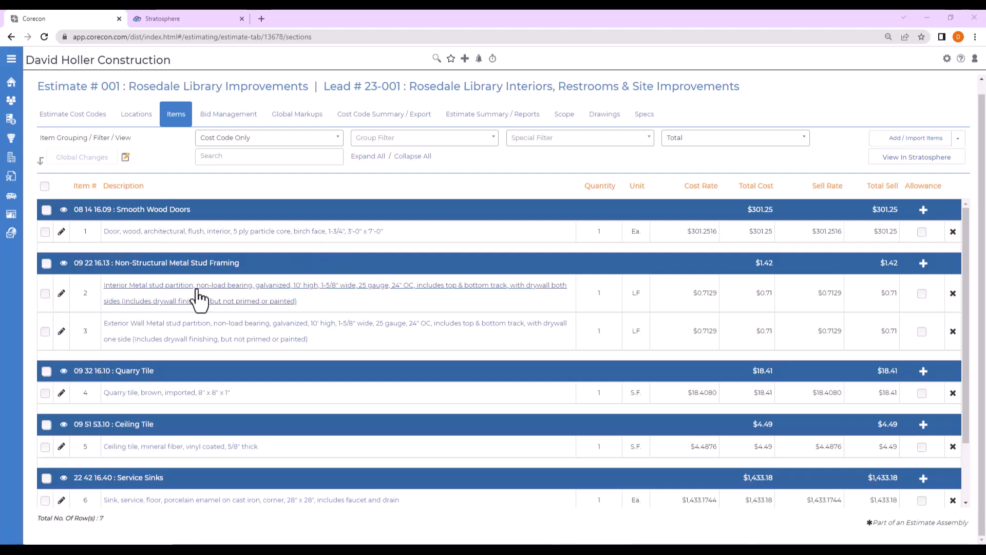
Filter the estimate items by digitizer link to check which ones are linked.
left_click(557, 141)
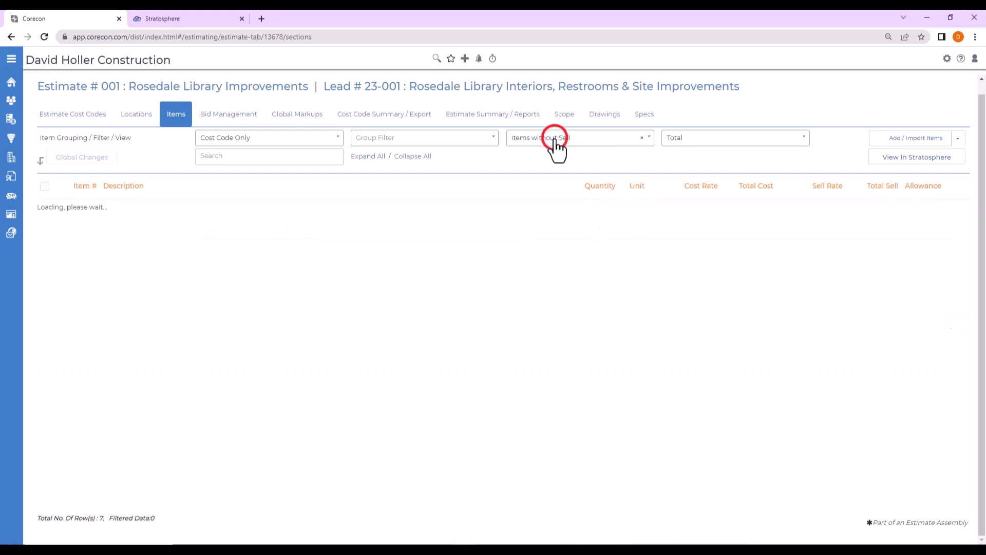
left_click(557, 139)
scroll(565, 288, "down", 3)
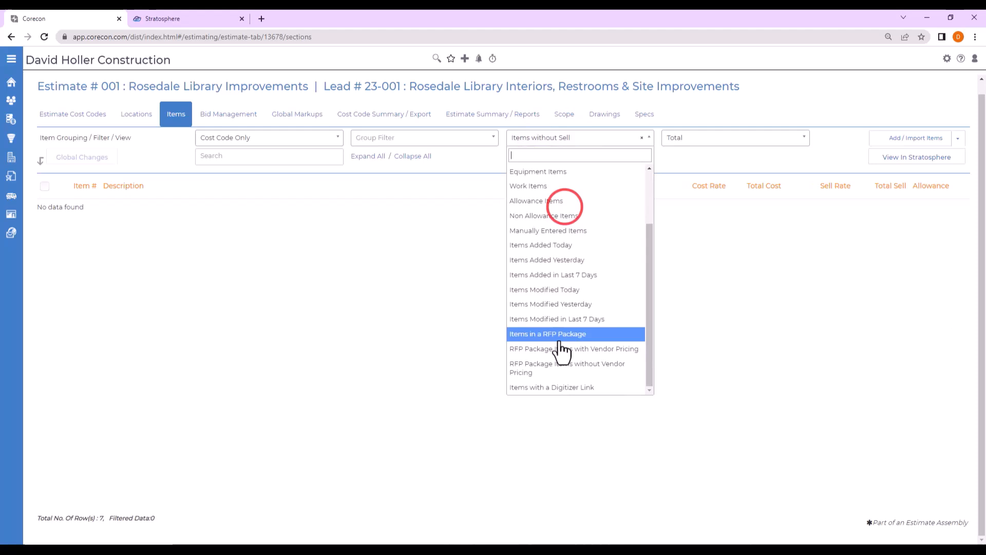
left_click(544, 388)
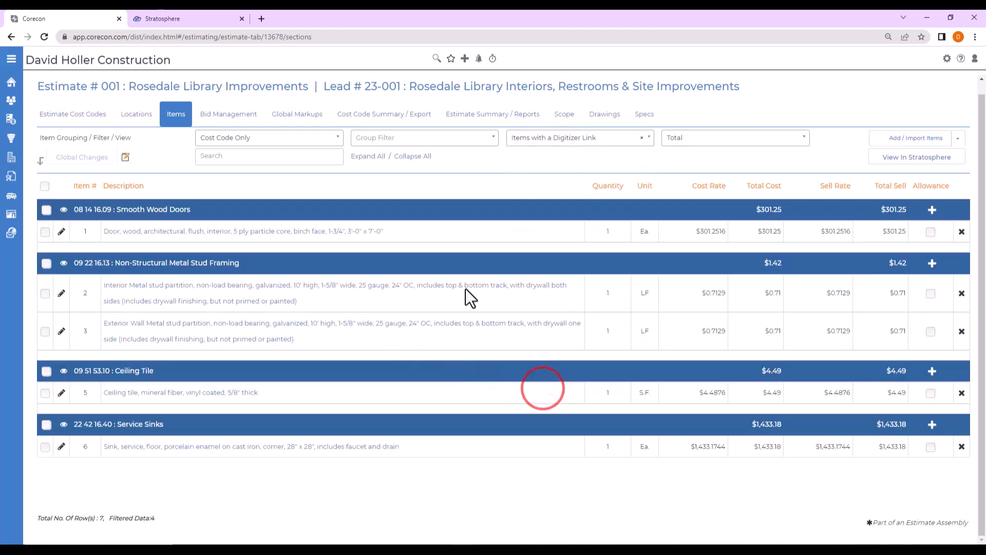
Open the estimate's project in Stratosphere and sign in with the account password.
left_click(908, 159)
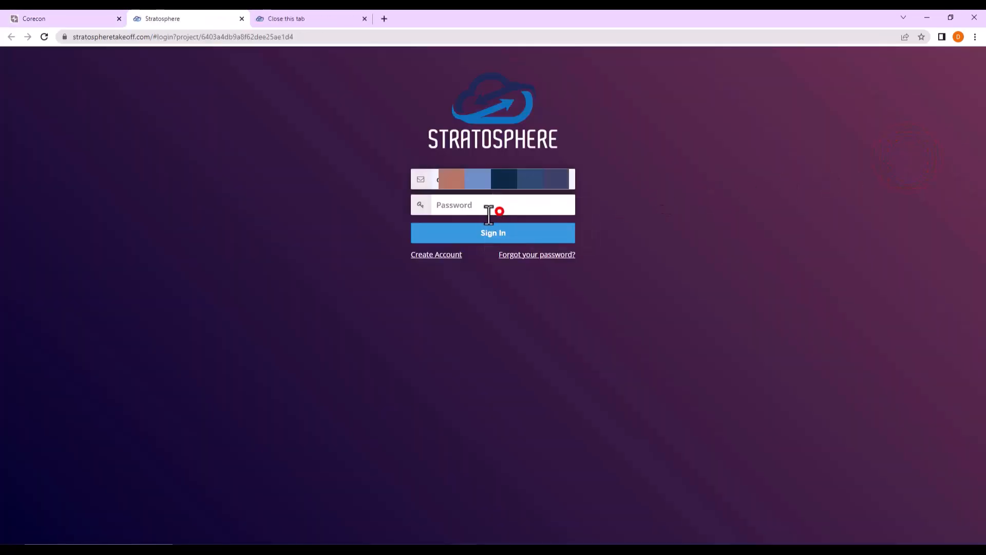
left_click(489, 212)
type("••••••••")
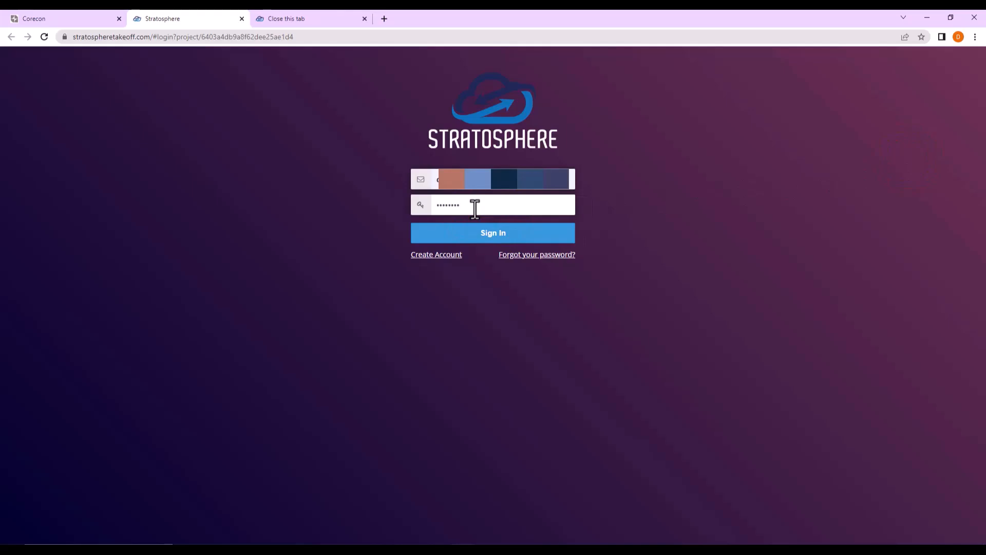
type("•")
left_click(478, 235)
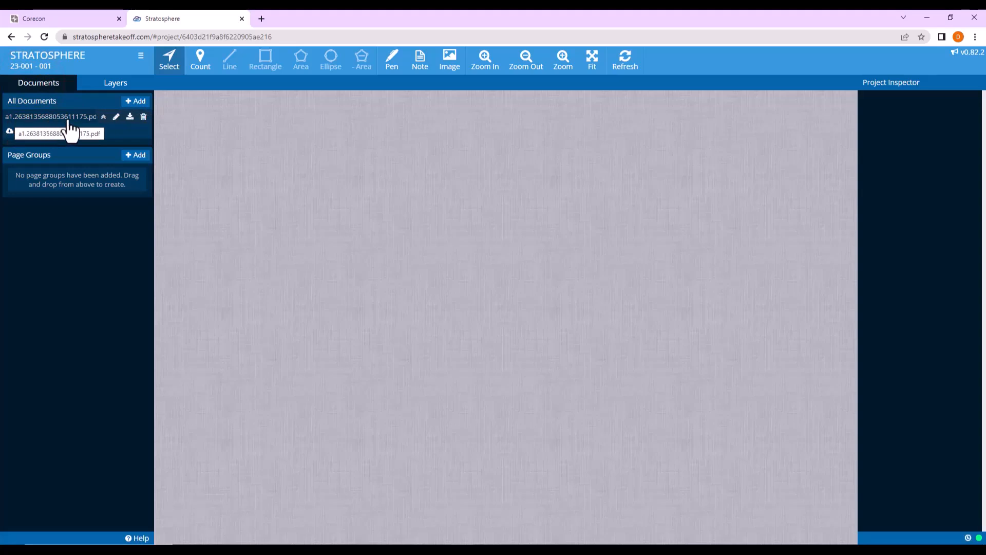
Review the layers created for project 23-001 - 001 and open Page 1 of the uploaded A1.2 drawing.
left_click(115, 84)
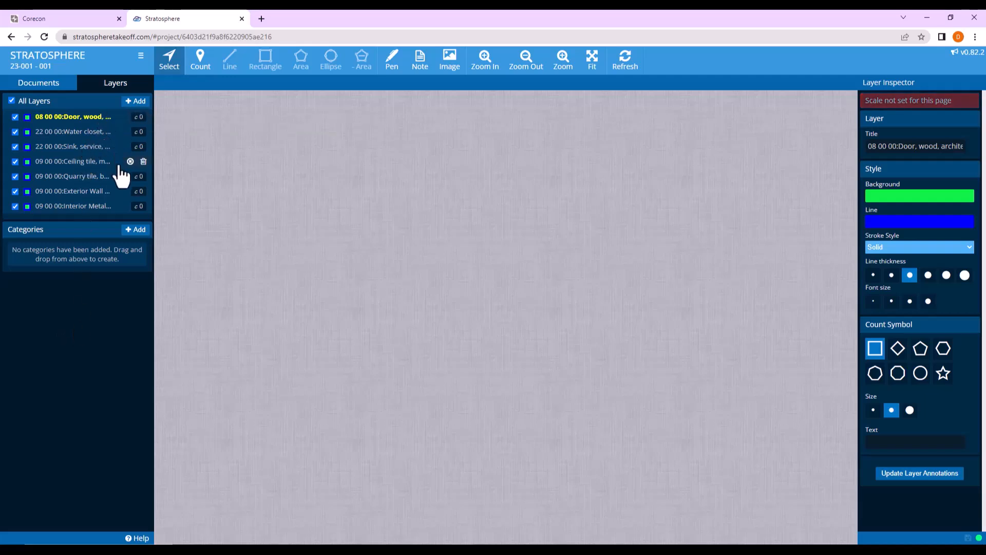
left_click(38, 84)
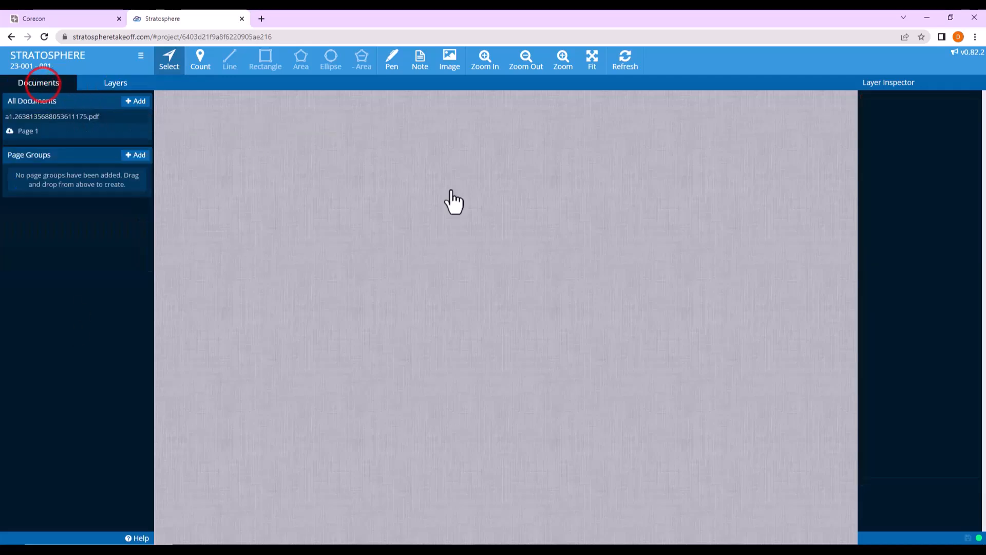
left_click(23, 132)
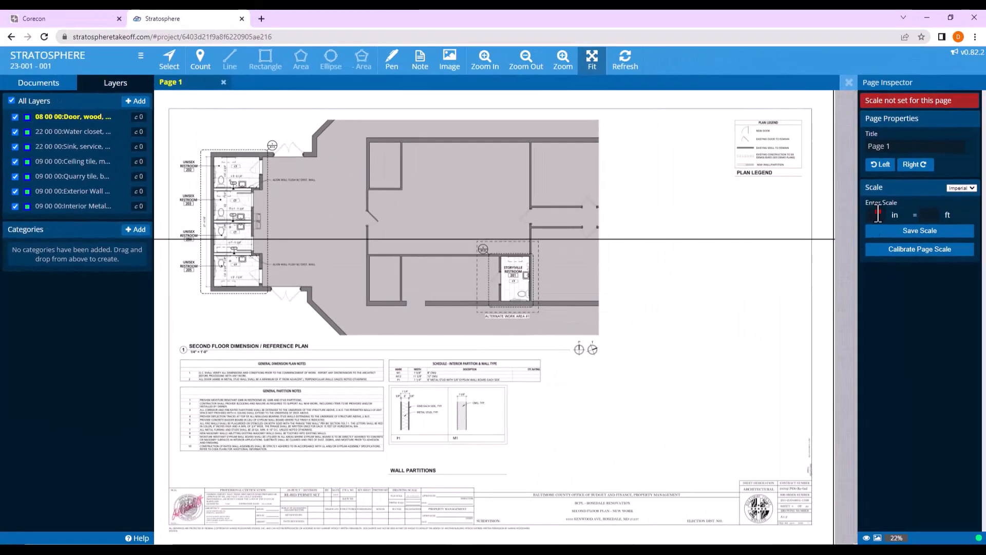
Set and save the scale of Page 1 as .25 in = 1 ft.
left_click(878, 215)
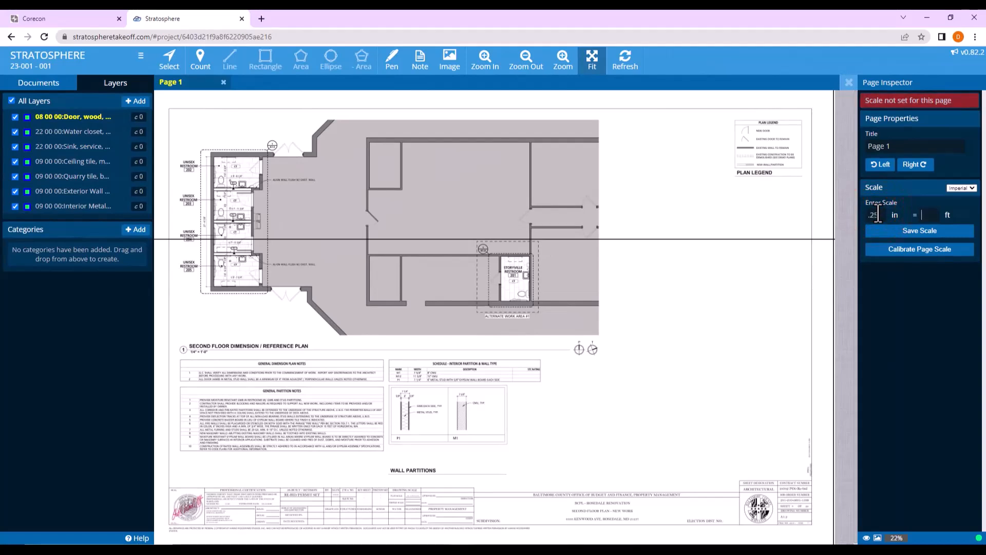
key("Tab")
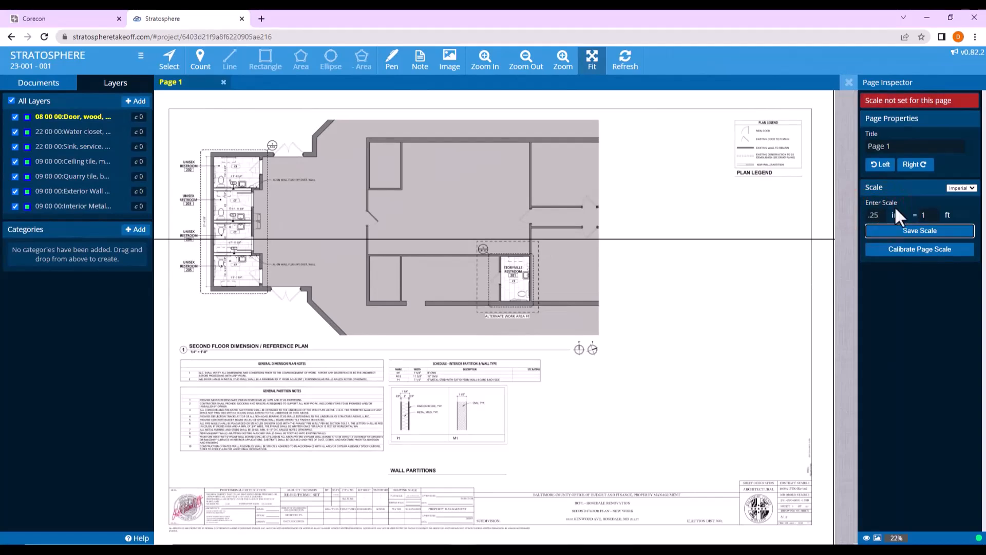
left_click(899, 231)
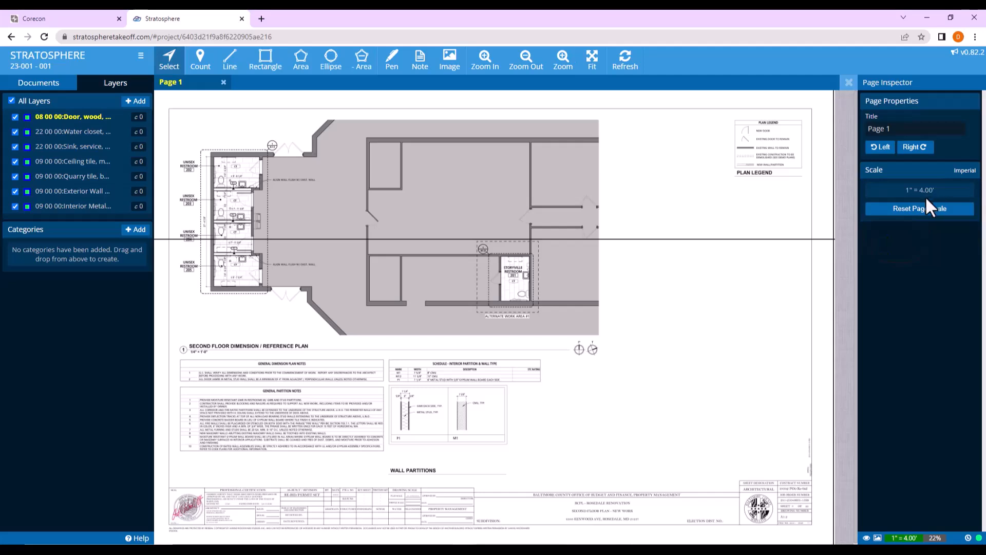
Set the background color of the 08 00 00 wood door layer to yellow.
left_click(563, 60)
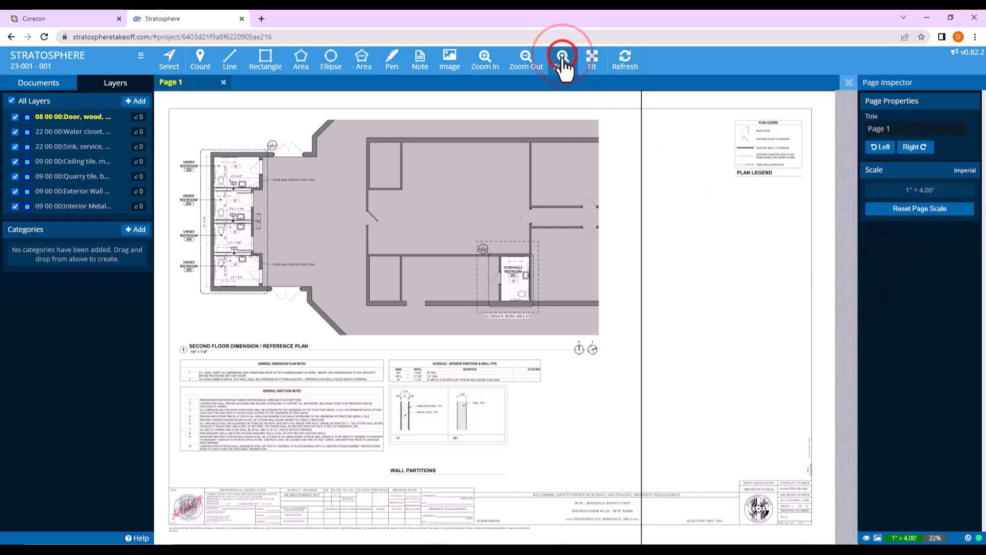
left_click(550, 56)
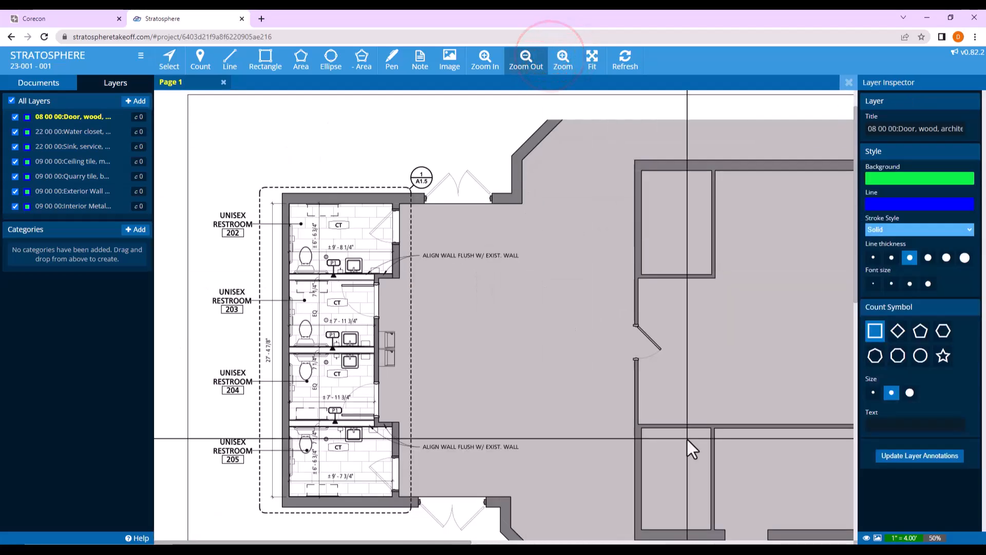
left_click(525, 58)
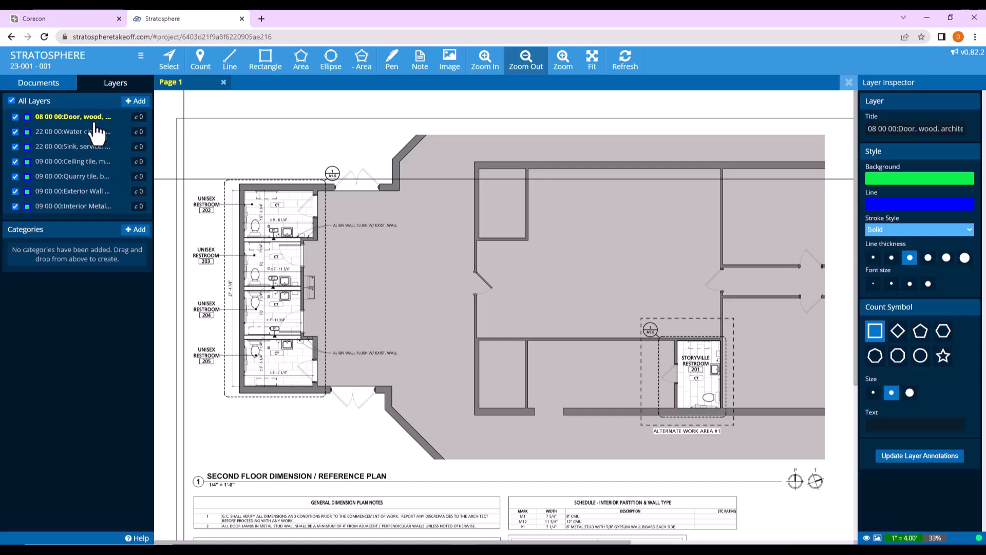
left_click(78, 120)
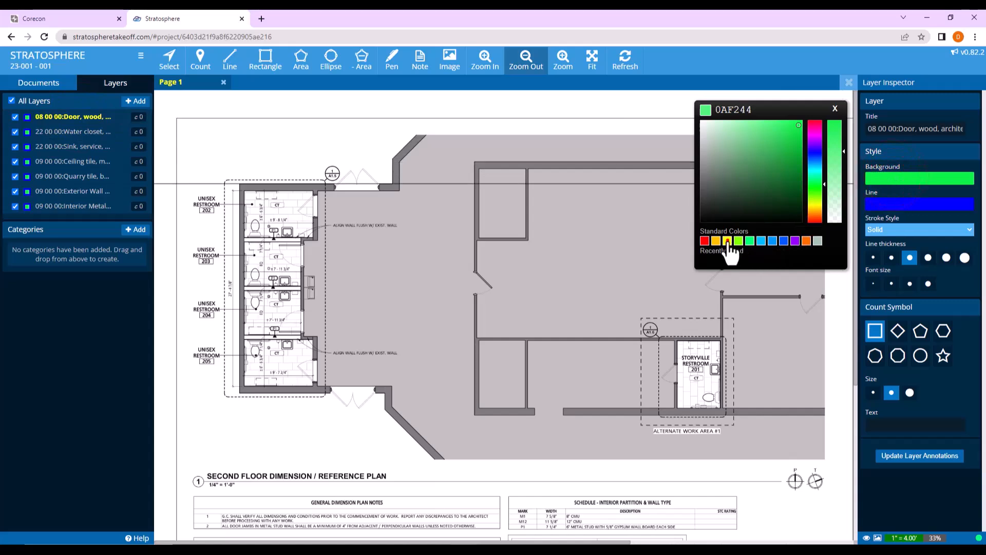
left_click(727, 241)
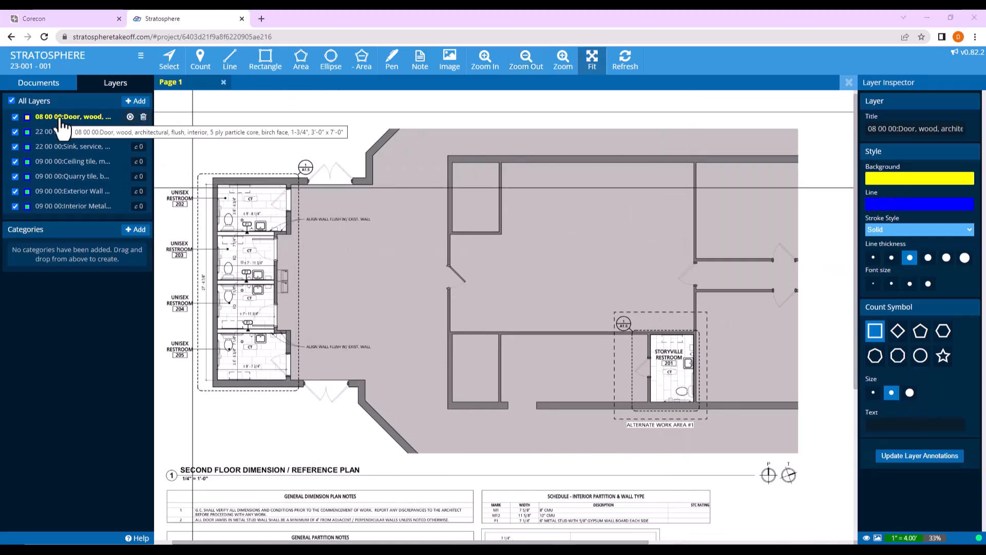
Apply the yellow background to the wood door layer and count the doors of unisex restrooms 202 to 205 and Storyville Restroom 201.
left_click(60, 117)
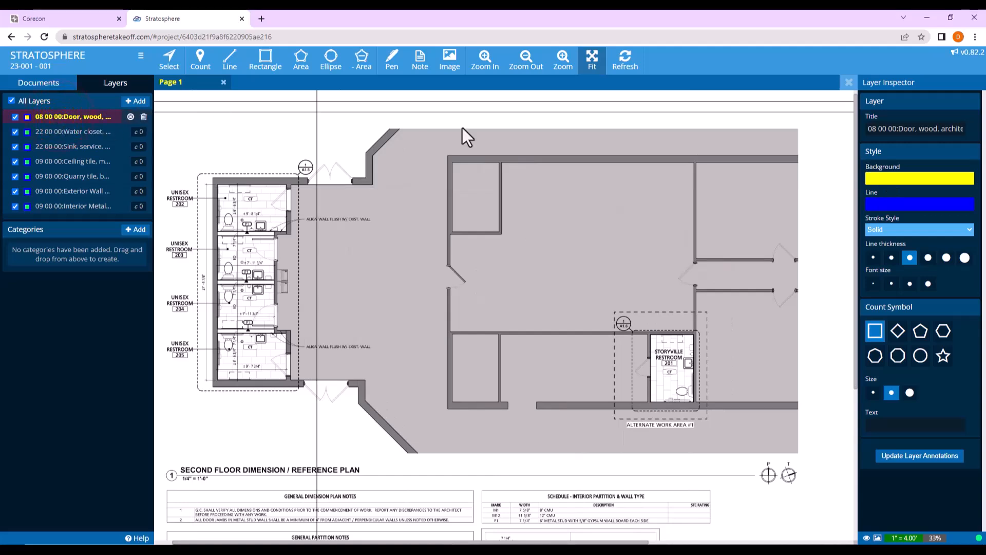
left_click(892, 176)
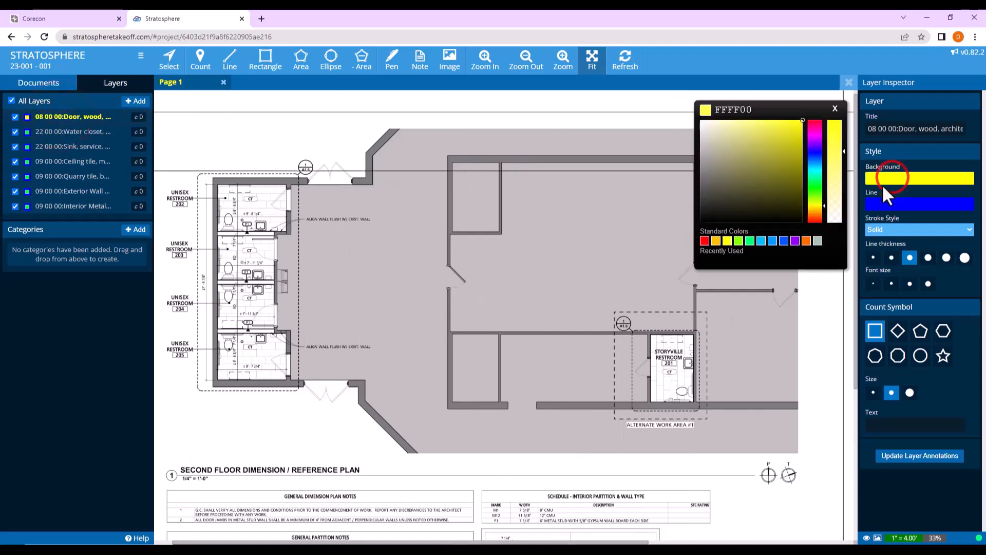
left_click(727, 241)
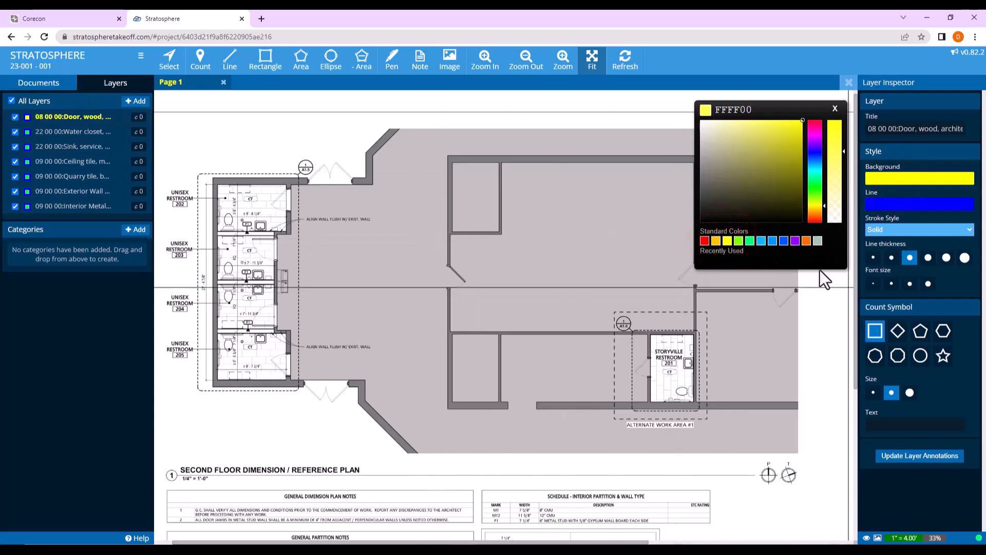
left_click(727, 240)
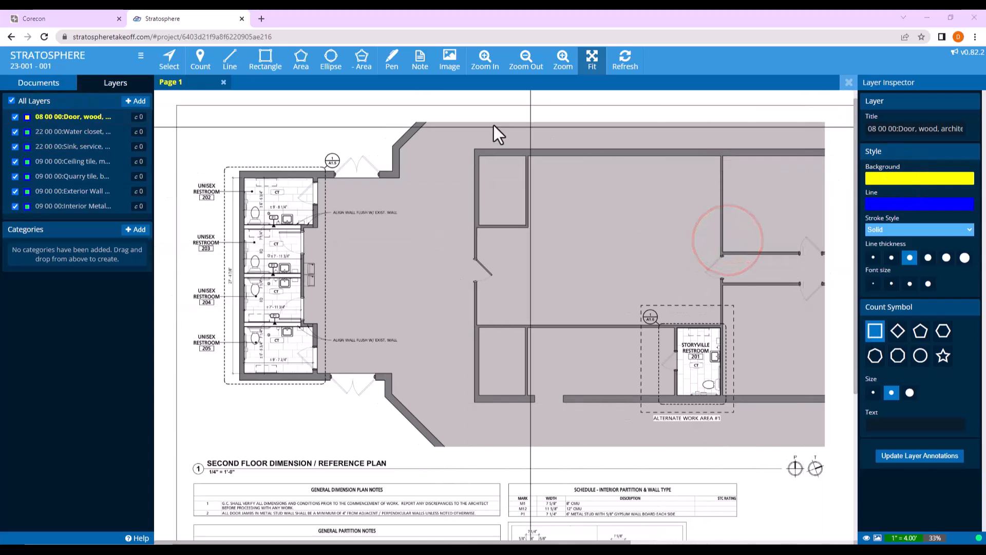
left_click(199, 55)
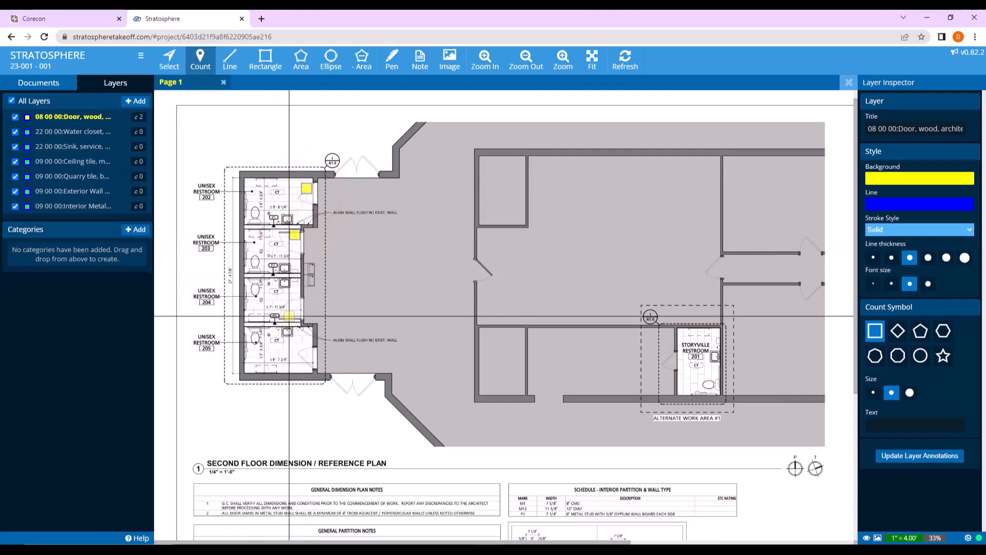
left_click(296, 317)
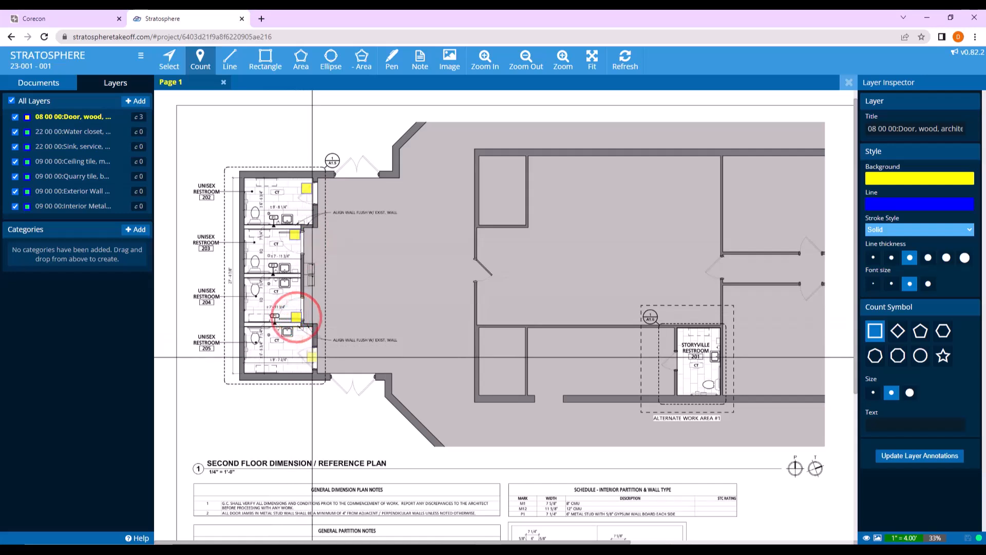
left_click(310, 366)
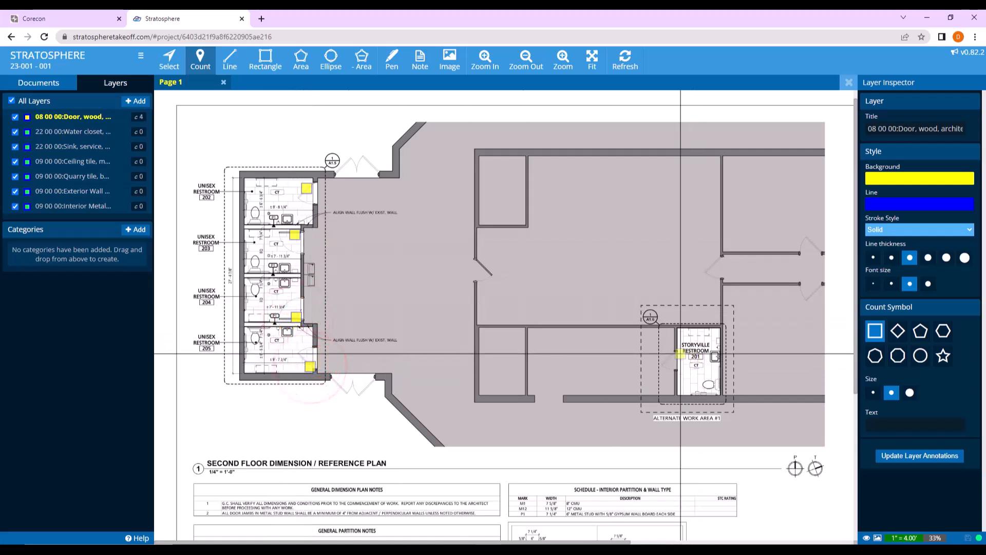
left_click(672, 356)
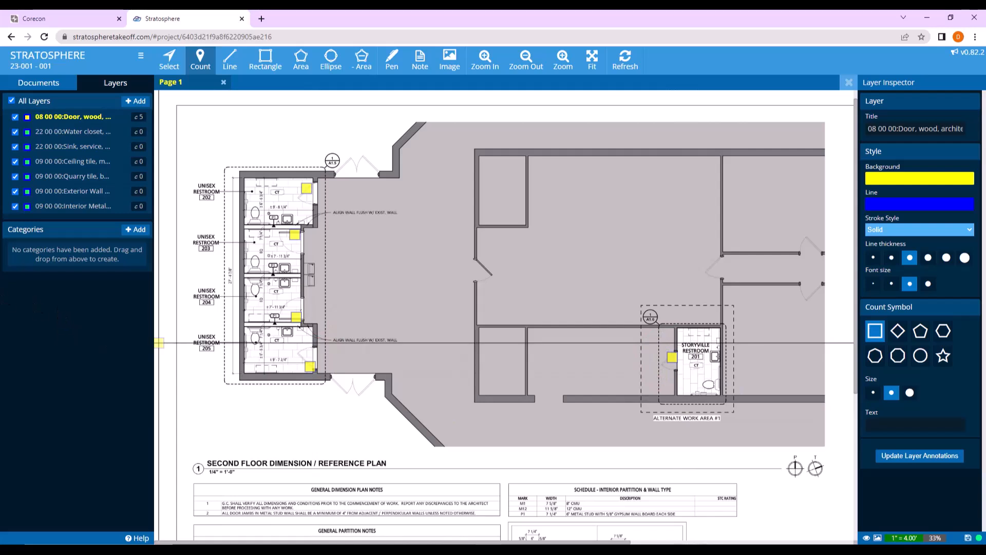
Set the background color of the 22 00 00 water closet layer to amber (FFC000).
left_click(58, 132)
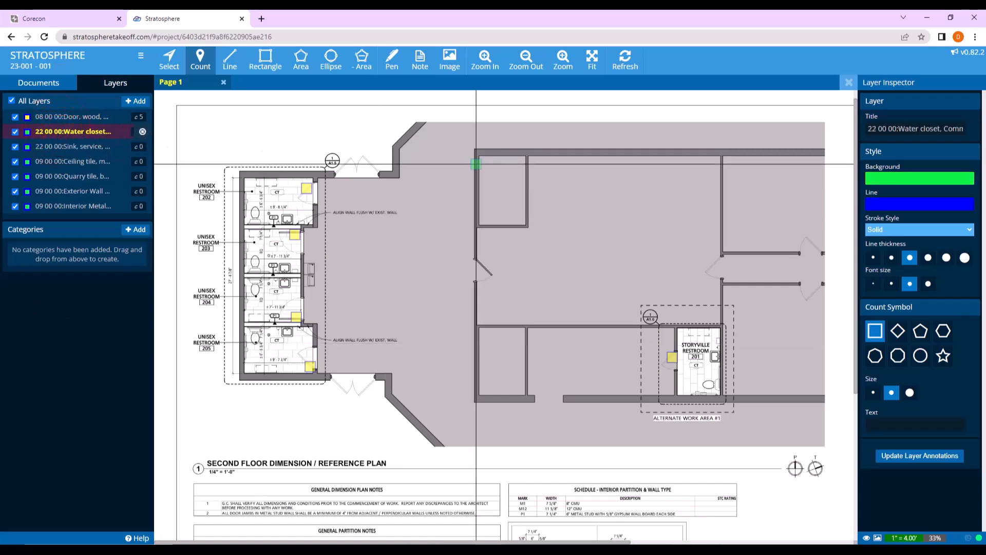
left_click(937, 174)
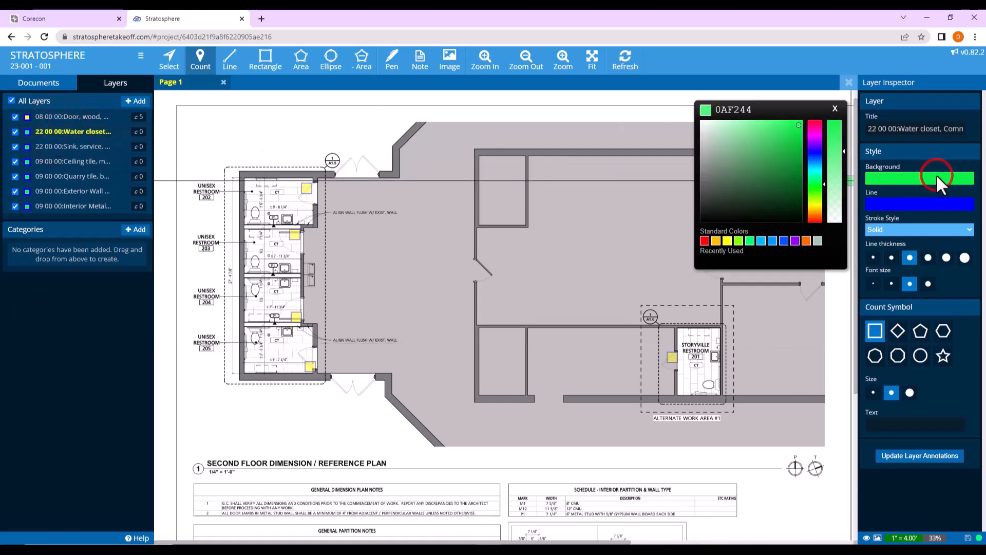
left_click(716, 241)
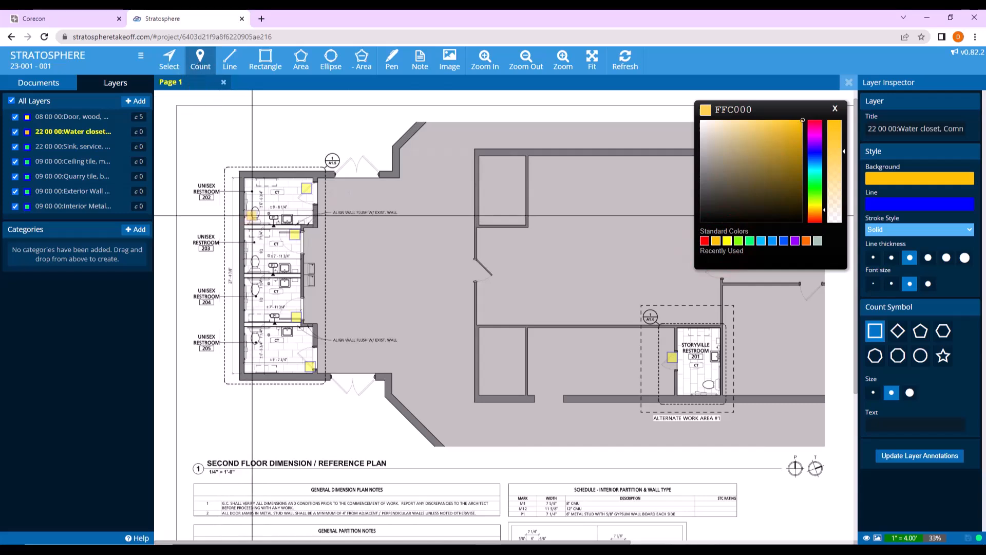
Count the water closets in unisex restrooms 202 to 205 and Storyville Restroom 201 on the water closet layer.
left_click(256, 217)
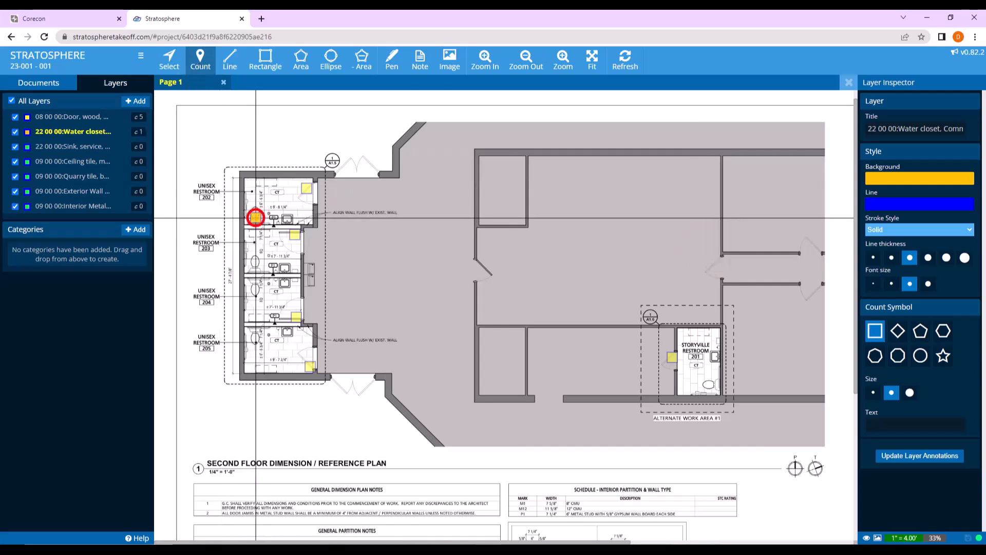
left_click(255, 266)
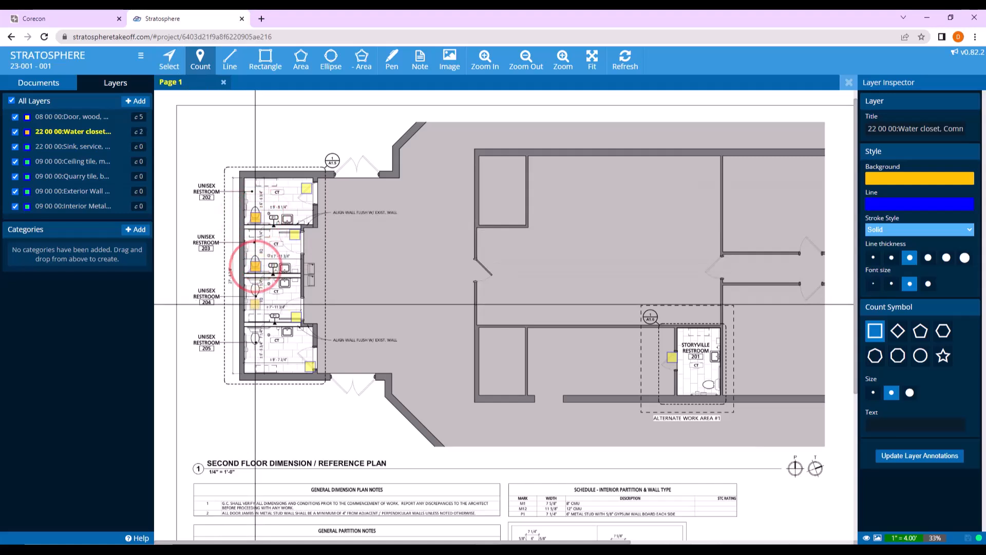
left_click(255, 284)
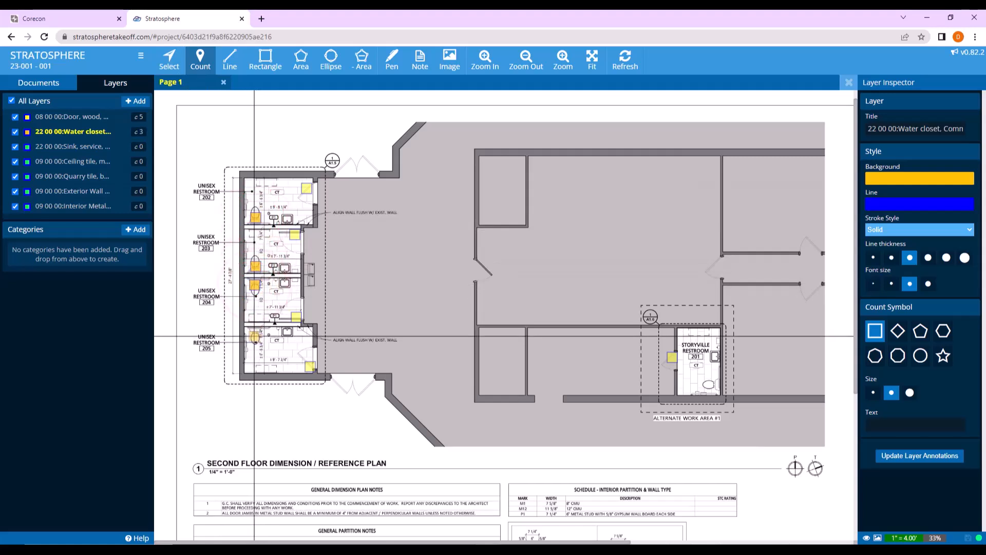
left_click(256, 333)
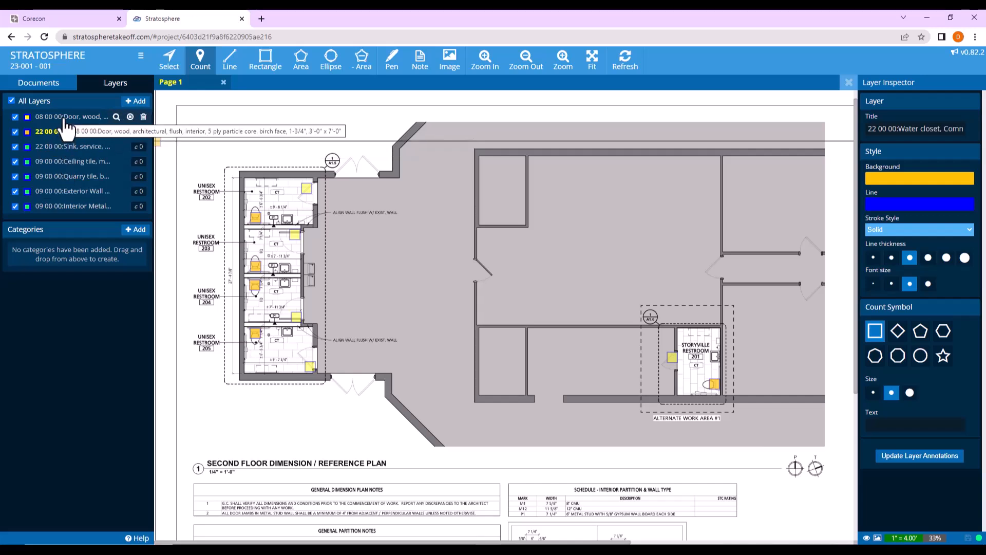
Set the background color of the 09 00 00 quarry tile layer to lime green (83FF00).
left_click(72, 177)
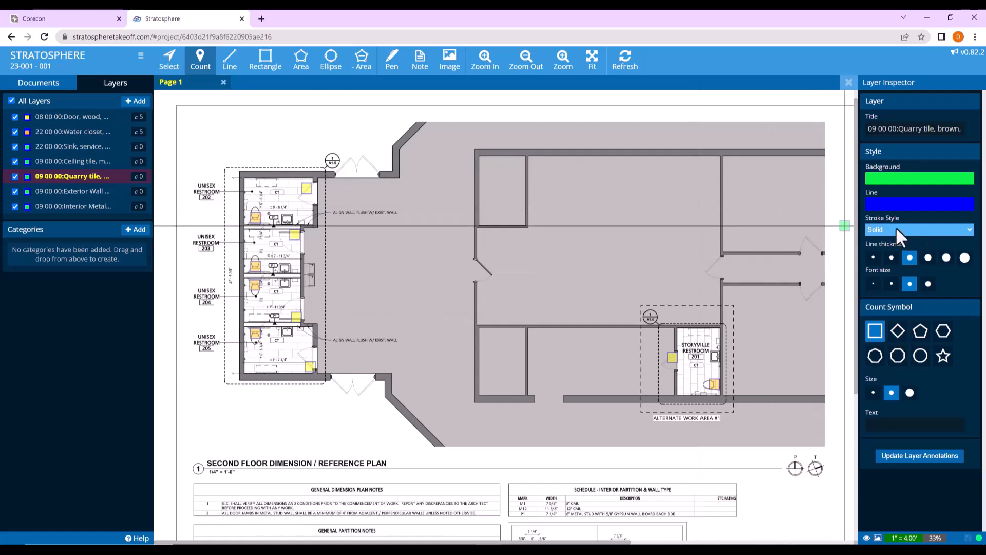
left_click(893, 182)
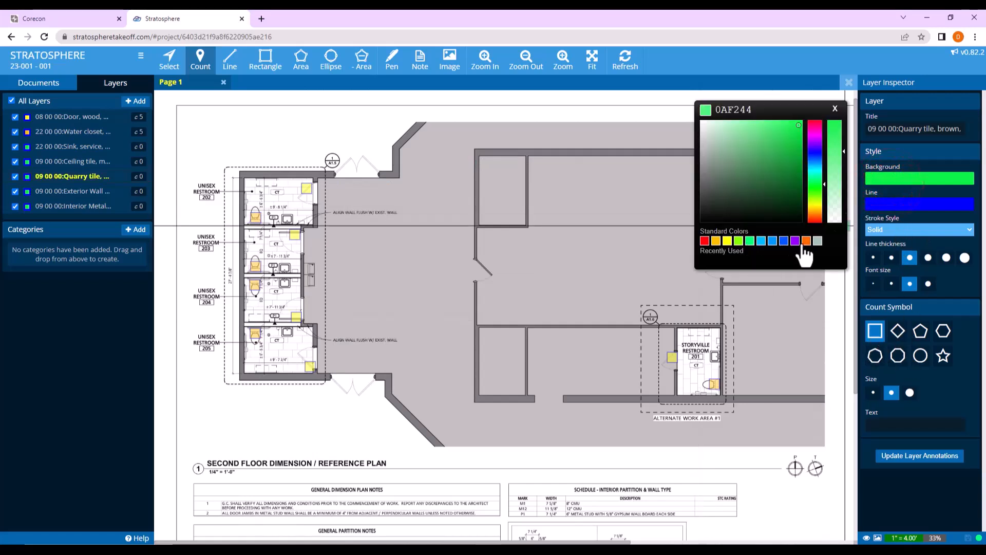
left_click(738, 240)
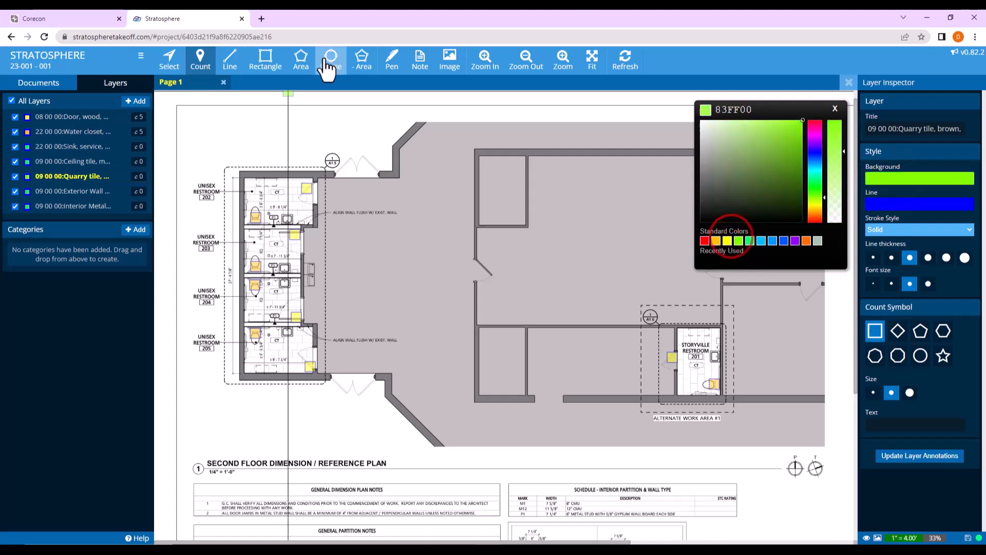
Trace the combined floor of unisex restrooms 202 to 205 as a quarry tile area of about 240 sq ft, following the wall offsets and door recesses.
left_click(301, 59)
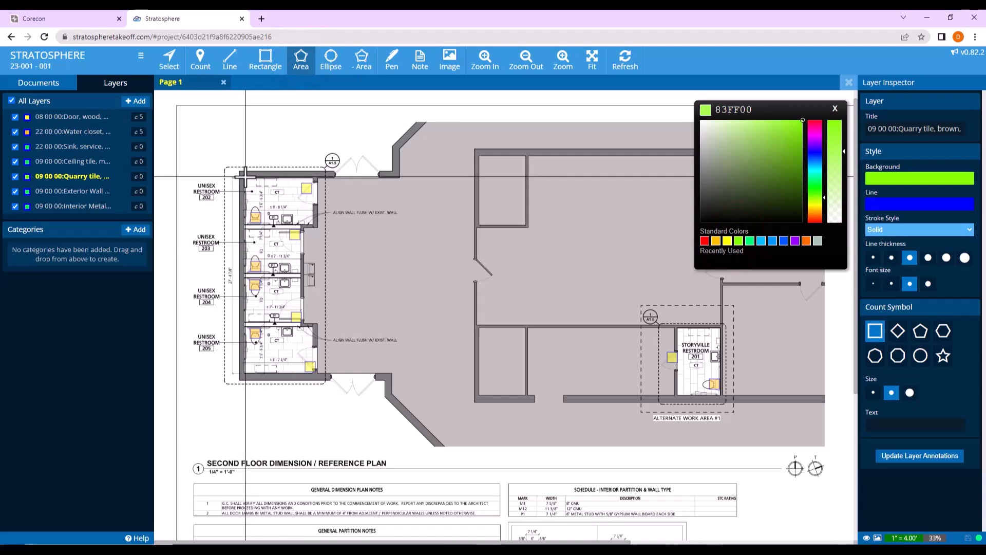
left_click(245, 177)
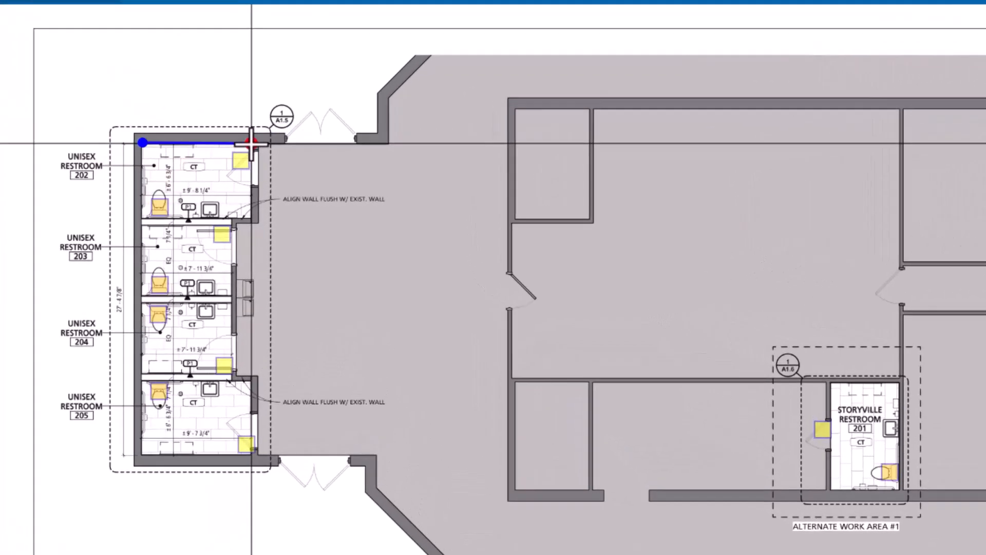
left_click(304, 172)
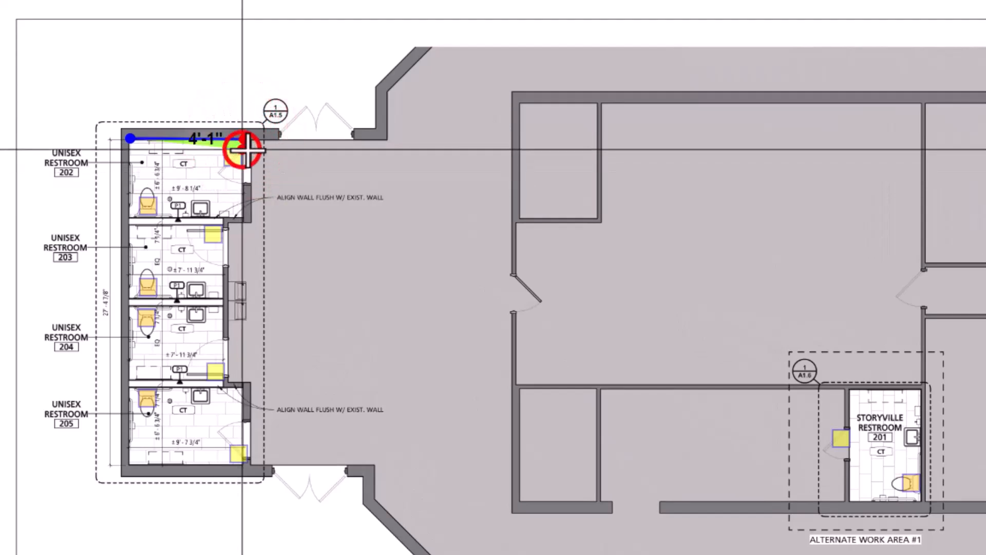
left_click(251, 150)
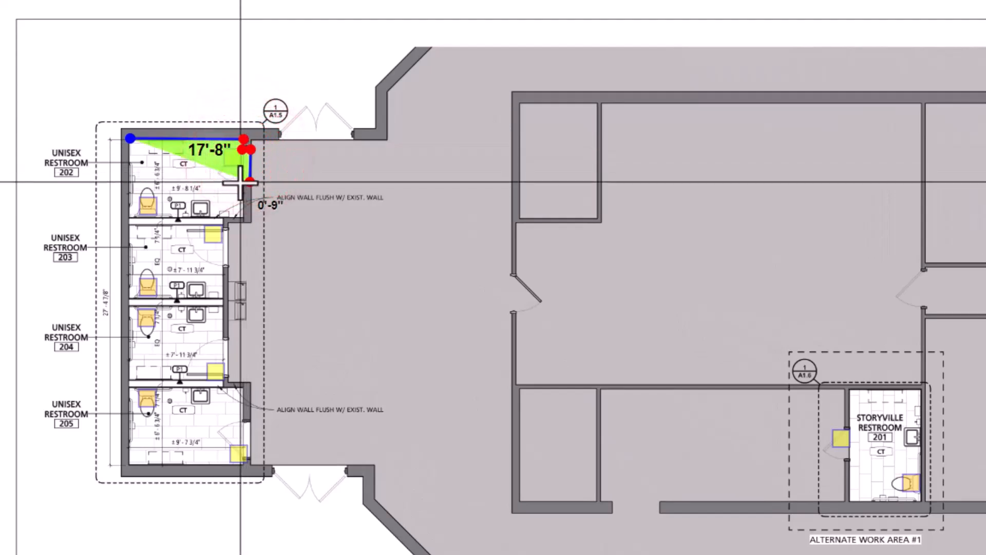
left_click(240, 182)
left_click(241, 215)
left_click(222, 216)
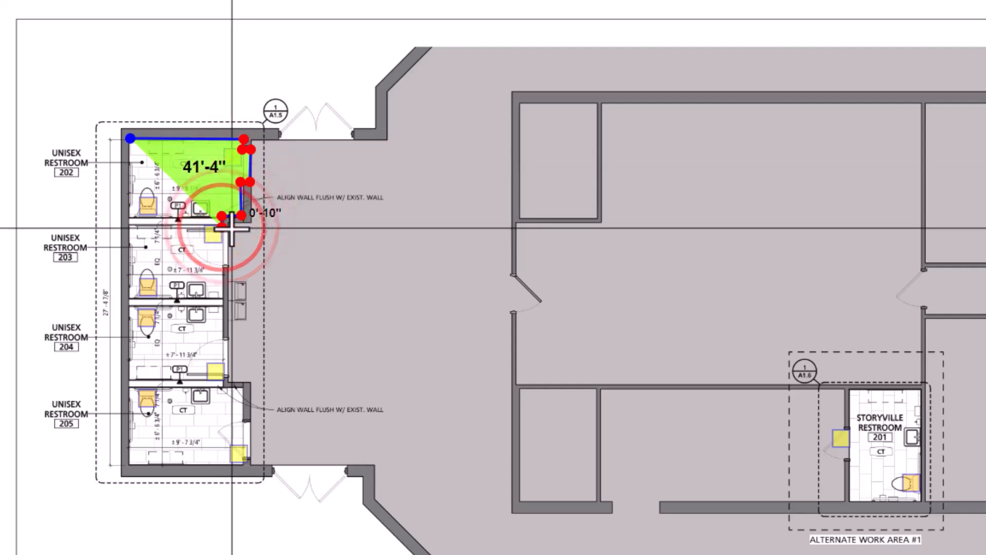
left_click(230, 229)
left_click(229, 263)
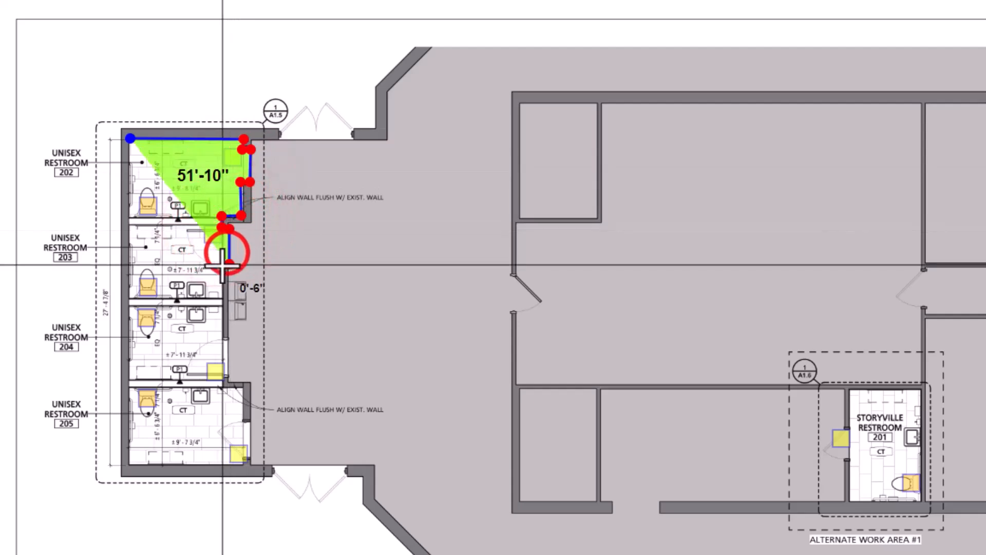
left_click(223, 264)
left_click(219, 338)
left_click(230, 338)
left_click(229, 377)
left_click(219, 375)
left_click(218, 387)
left_click(242, 389)
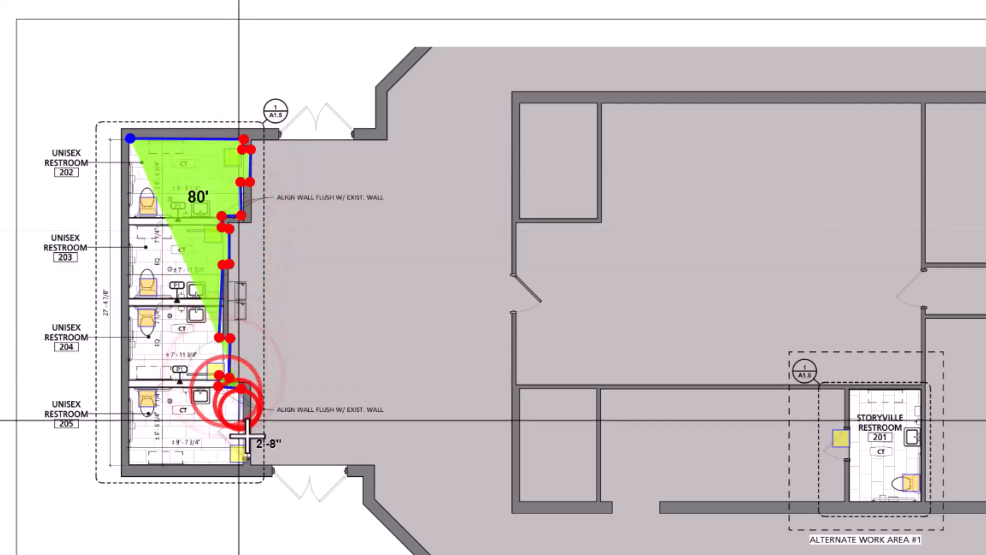
left_click(239, 421)
left_click(249, 421)
left_click(249, 444)
left_click(249, 456)
left_click(242, 458)
left_click(240, 462)
left_click(128, 464)
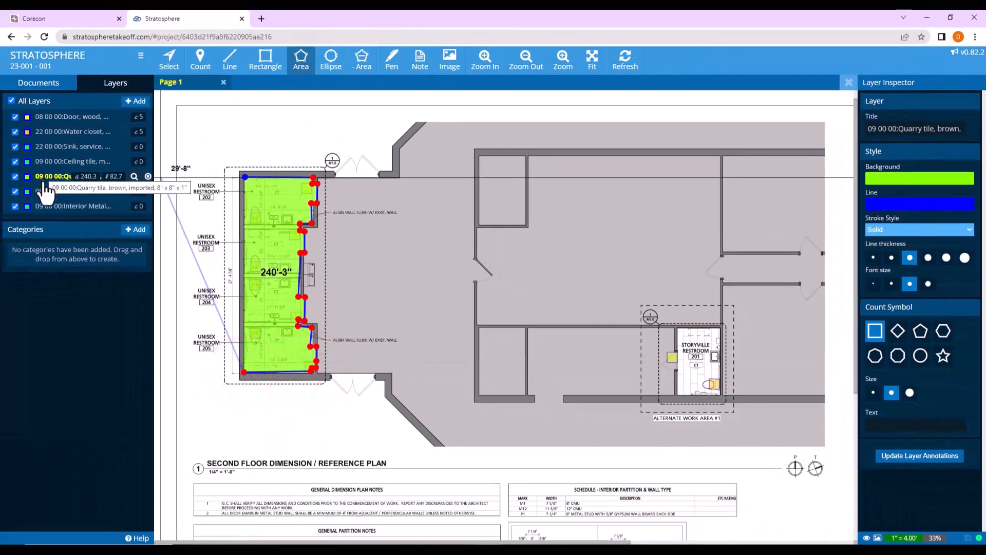
left_click(47, 181)
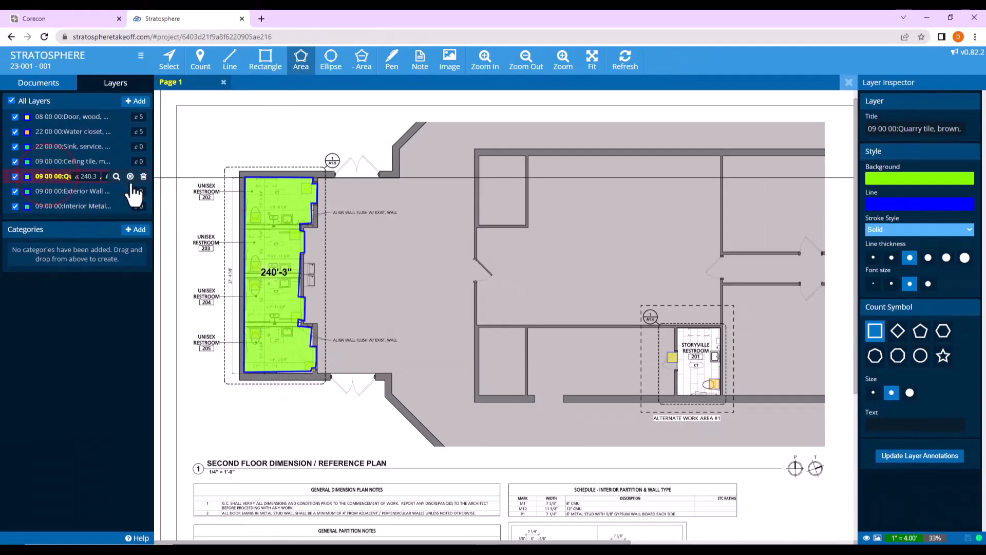
Trace the floor of Storyville Restroom 201 as a second quarry tile area of about 54 sq ft.
left_click(678, 328)
left_click(721, 328)
left_click(719, 395)
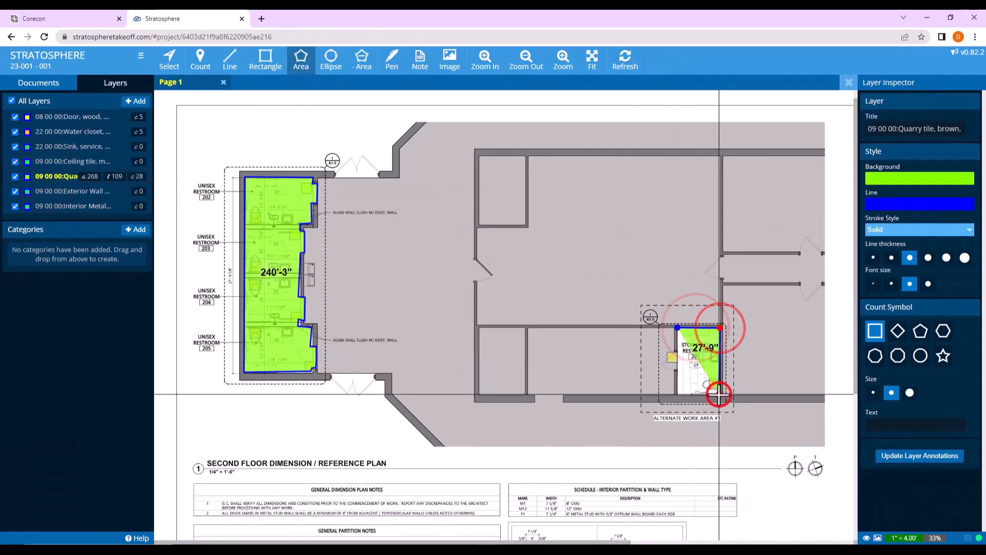
left_click(678, 394)
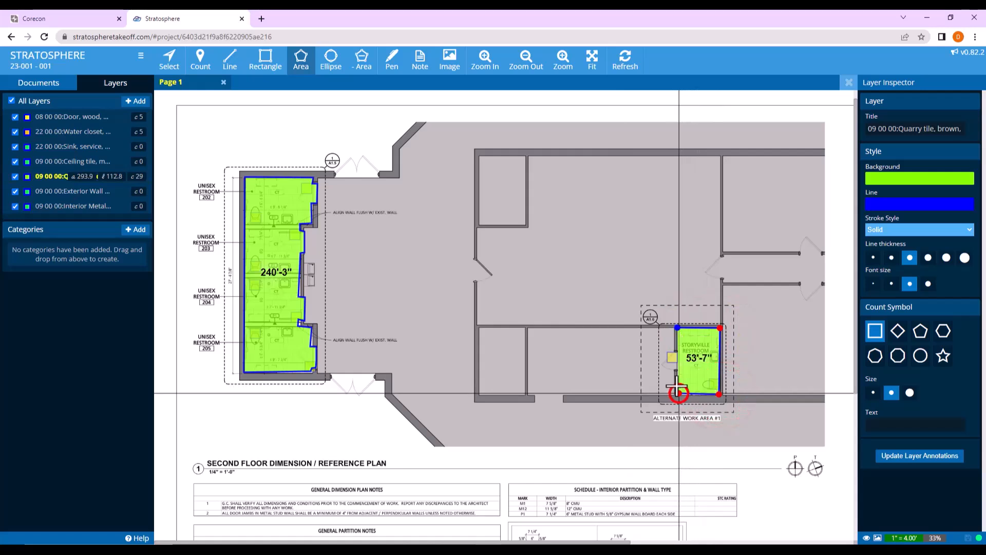
left_click(55, 182)
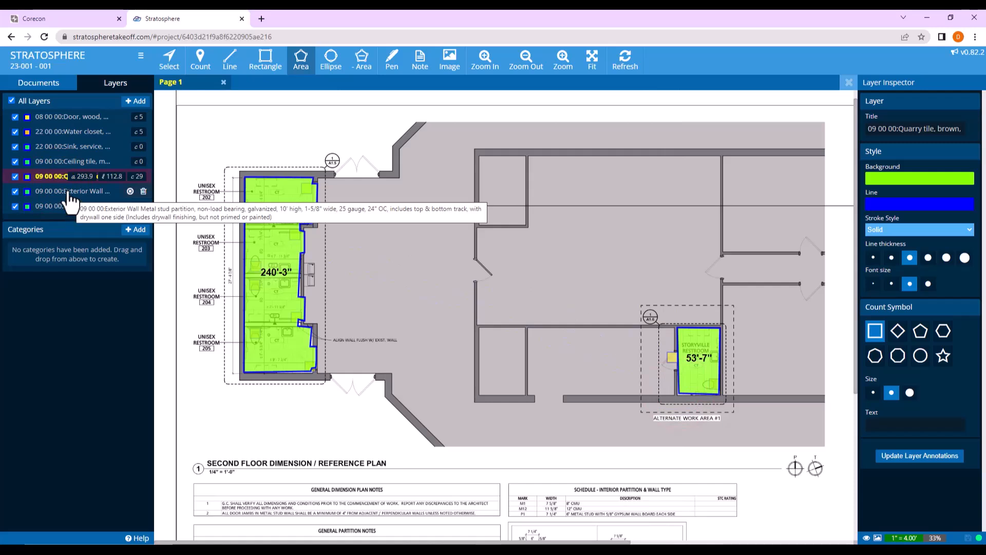
Choose the 09 00 00 exterior wall layer for line takeoff and set its background color to purple (9200FF).
left_click(70, 200)
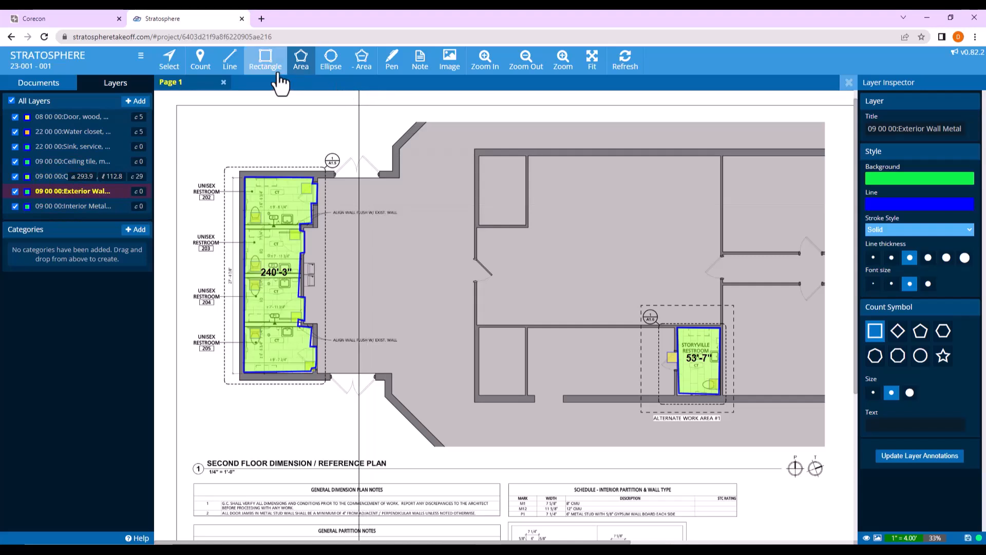
left_click(231, 63)
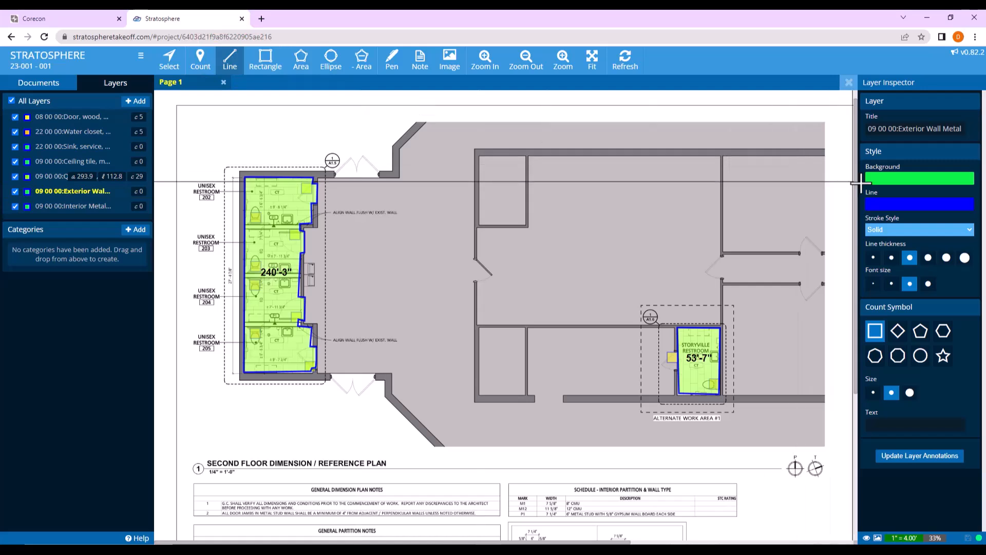
left_click(892, 177)
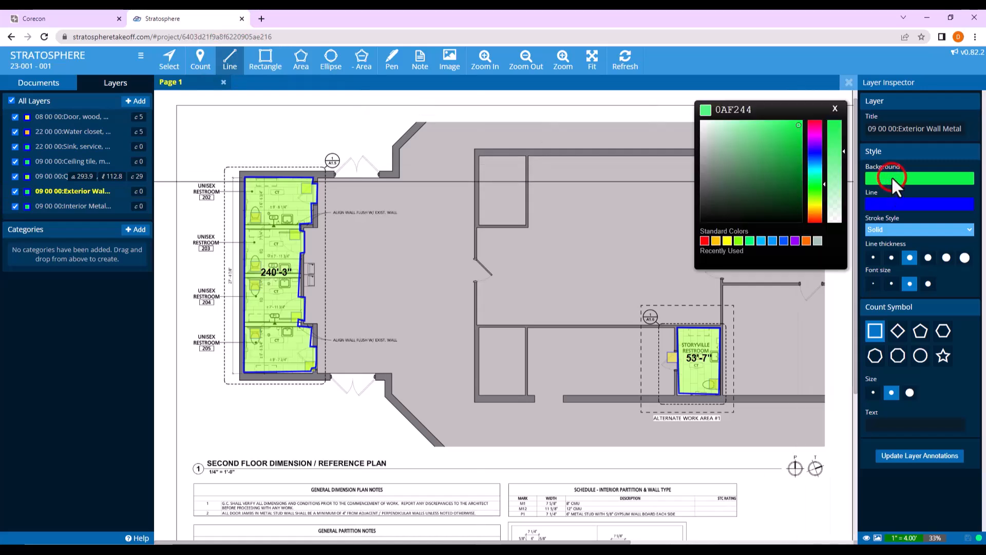
left_click(795, 240)
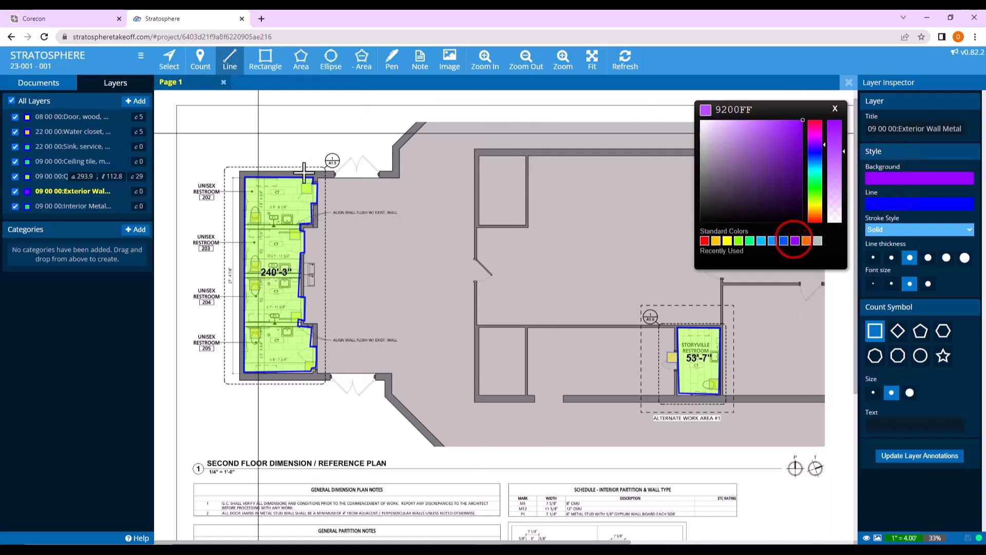
Trace the outer walls around unisex restrooms 202 to 205 as a three-segment exterior wall line about 46.2 ft long.
left_click(312, 176)
left_click(245, 176)
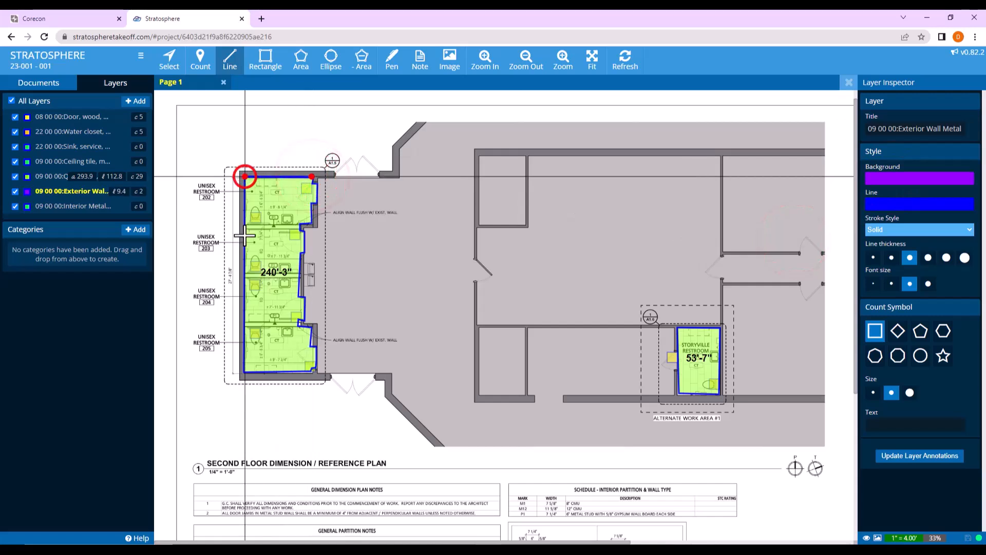
left_click(245, 371)
left_click(313, 371)
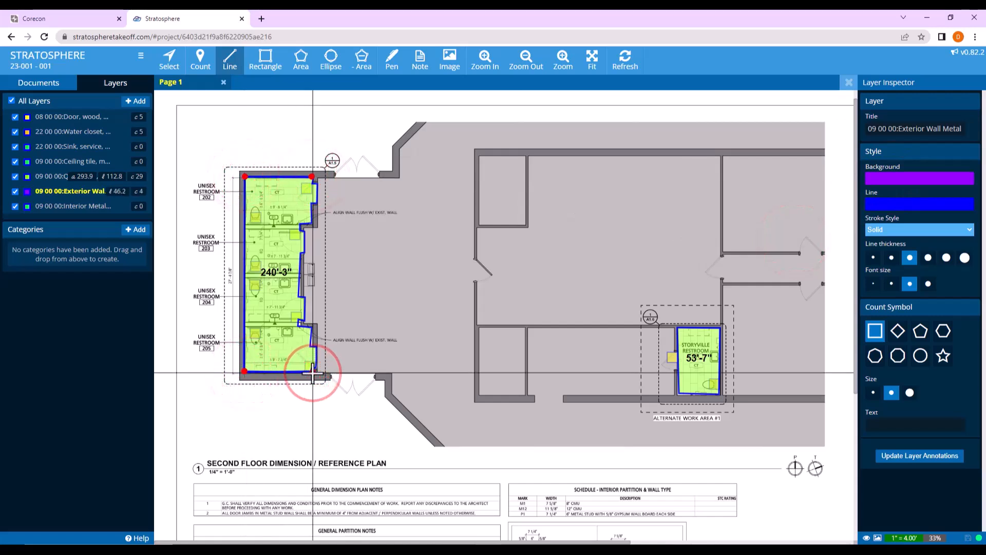
left_click(54, 191)
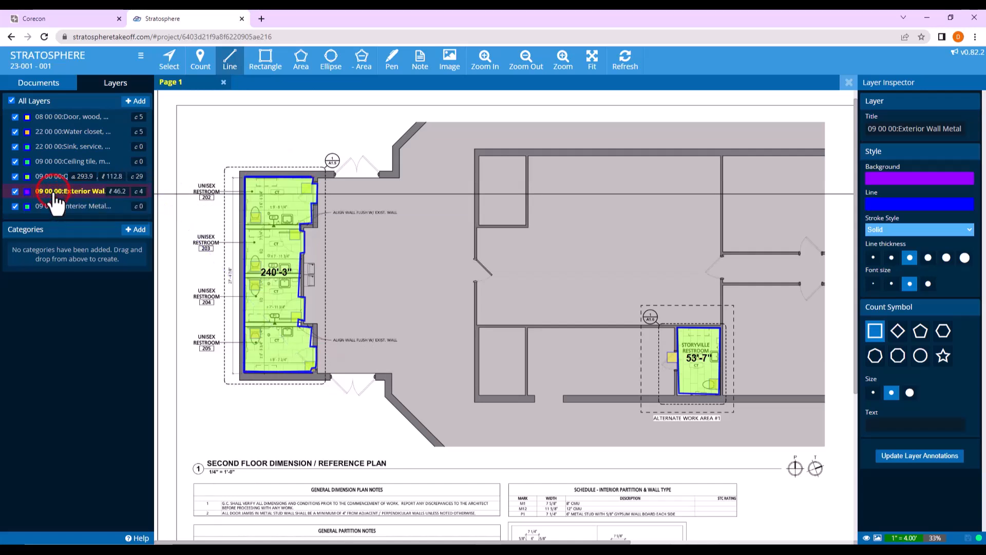
Trace the three-segment exterior wall line around Storyville Restroom 201, about 20.7 ft long, leaving out the door-side wall.
left_click(680, 394)
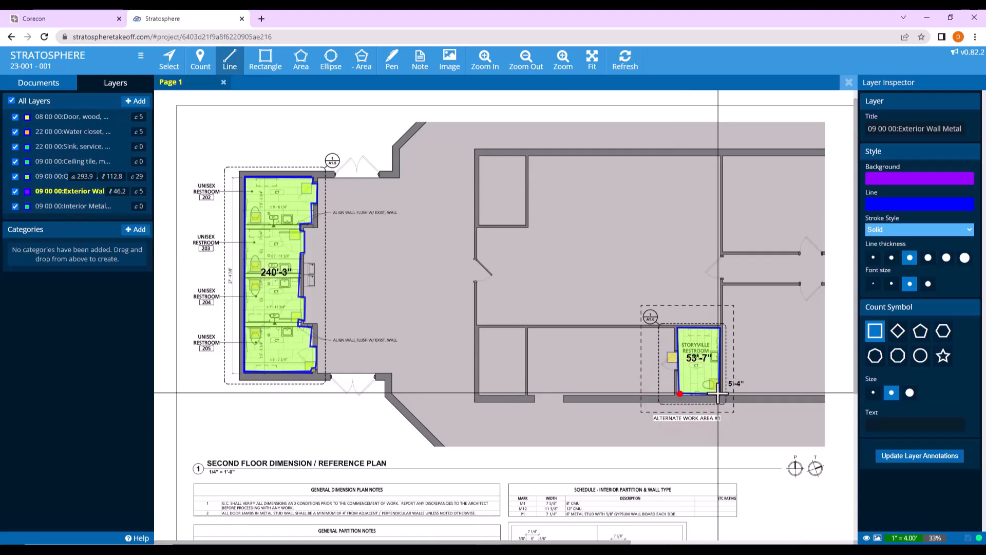
left_click(719, 394)
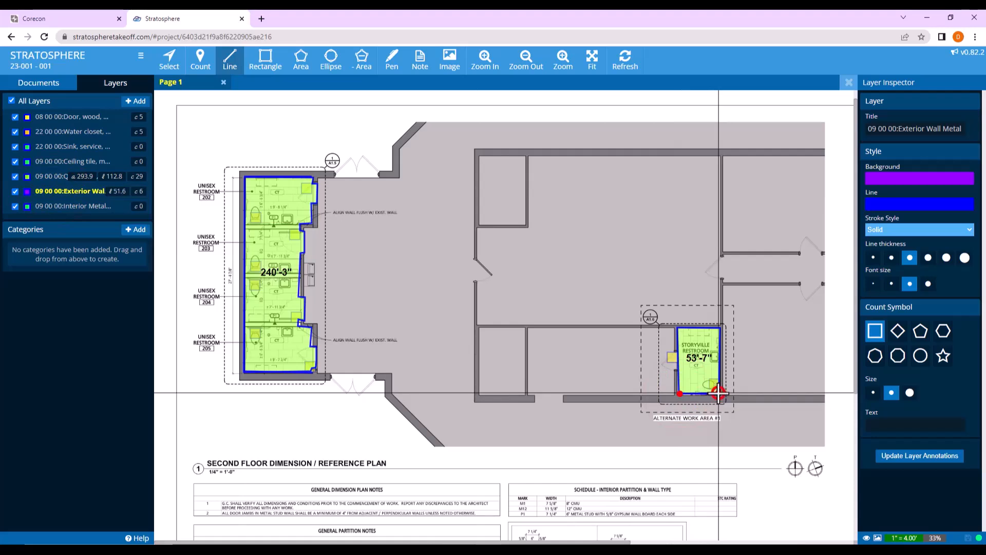
left_click(720, 327)
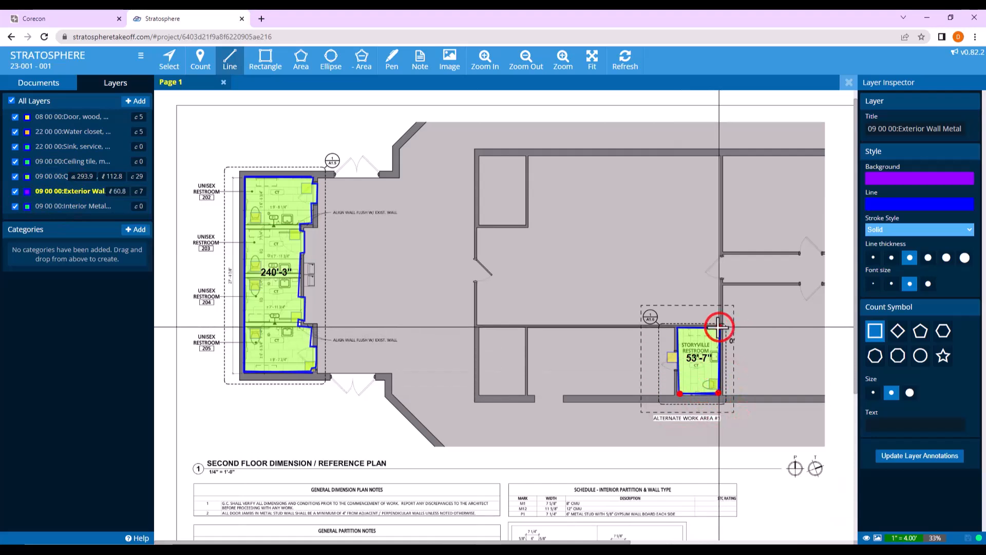
left_click(677, 326)
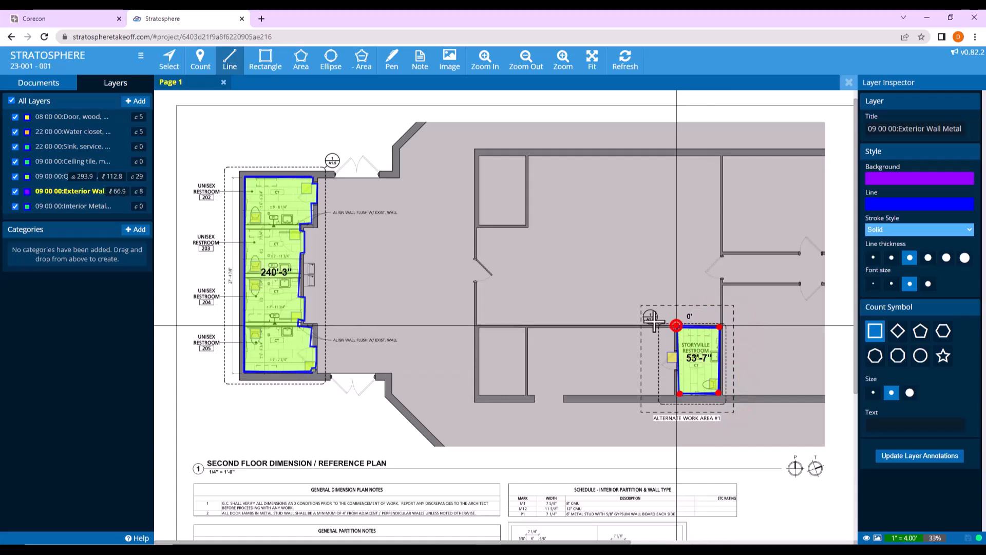
Choose the 09 00 00 interior metal stud layer and set its background color to orange (FF6C00).
left_click(67, 209)
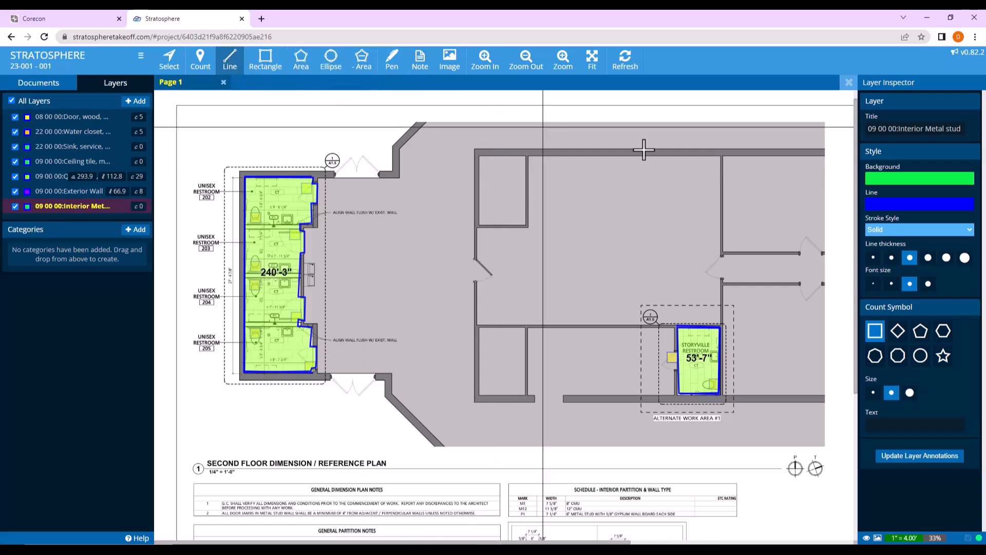
left_click(903, 180)
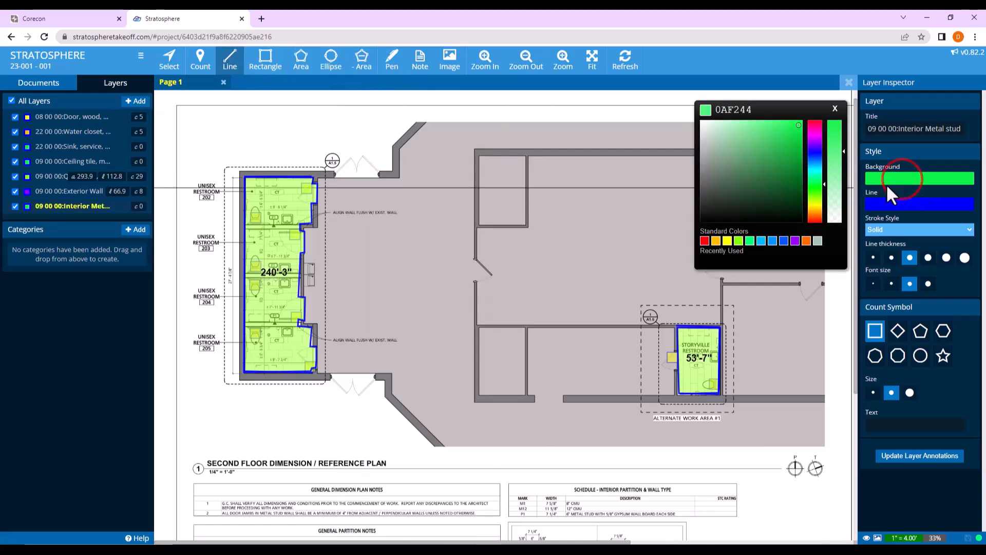
left_click(808, 240)
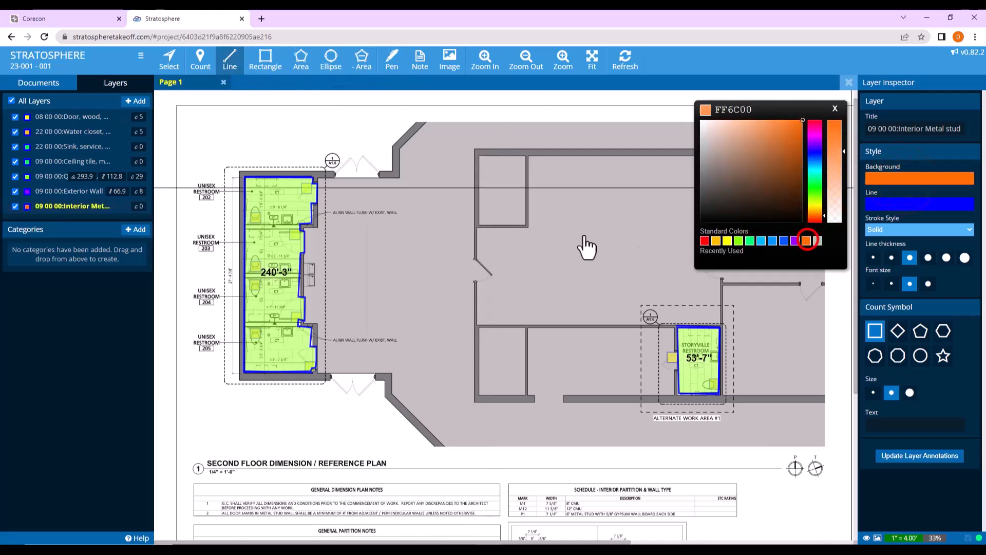
Trace the three partitions between unisex restrooms 202 to 205 as separate interior wall lines, about 22.3 ft in total.
left_click(245, 226)
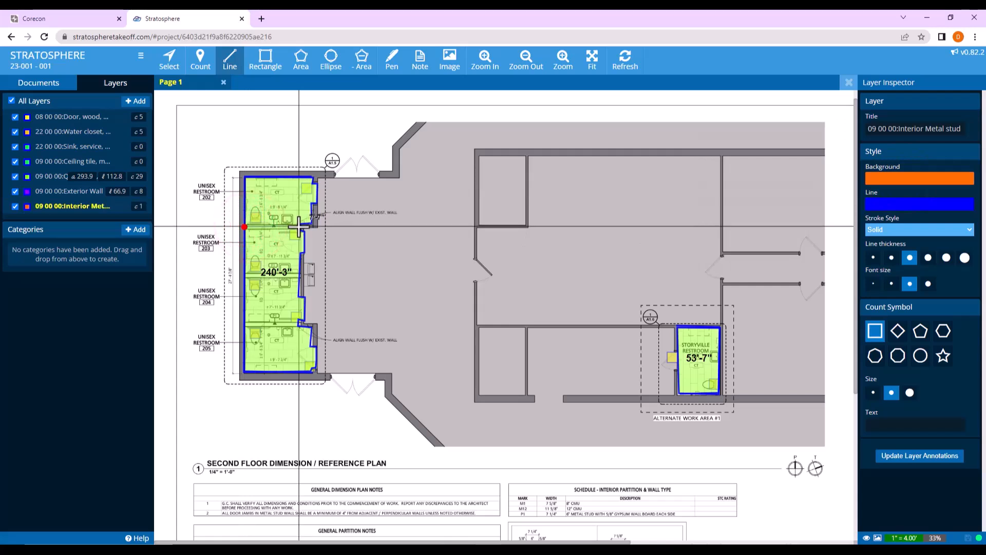
left_click(246, 275)
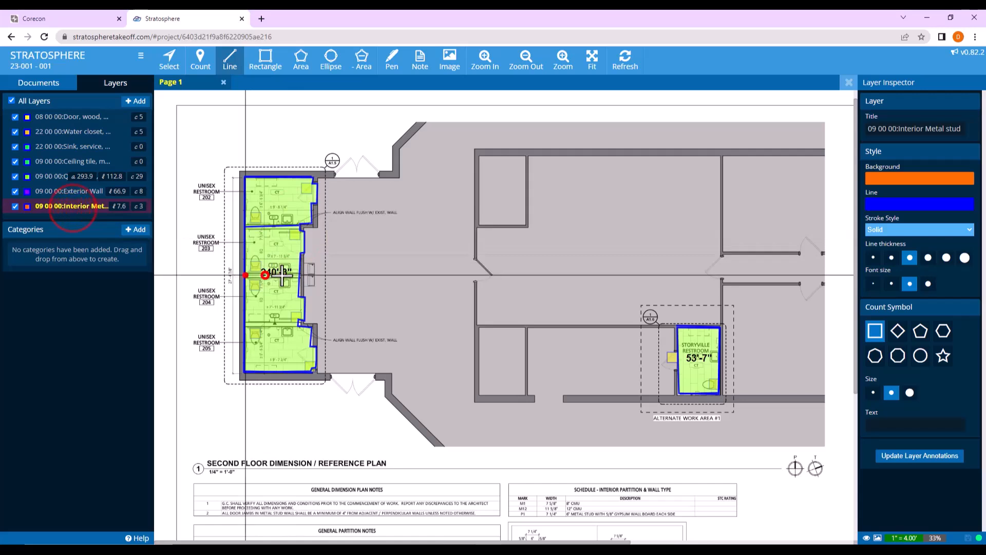
left_click(299, 275)
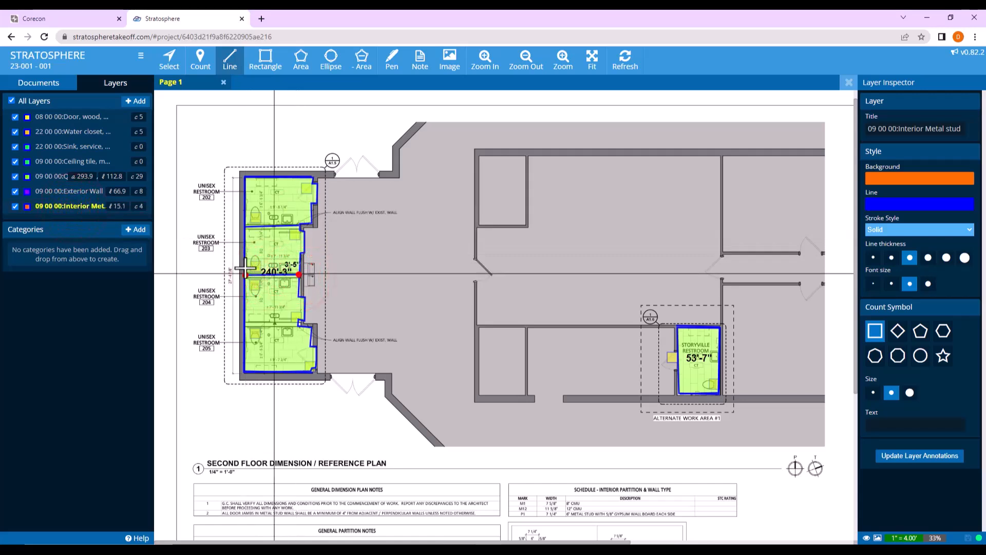
left_click(93, 209)
left_click(247, 323)
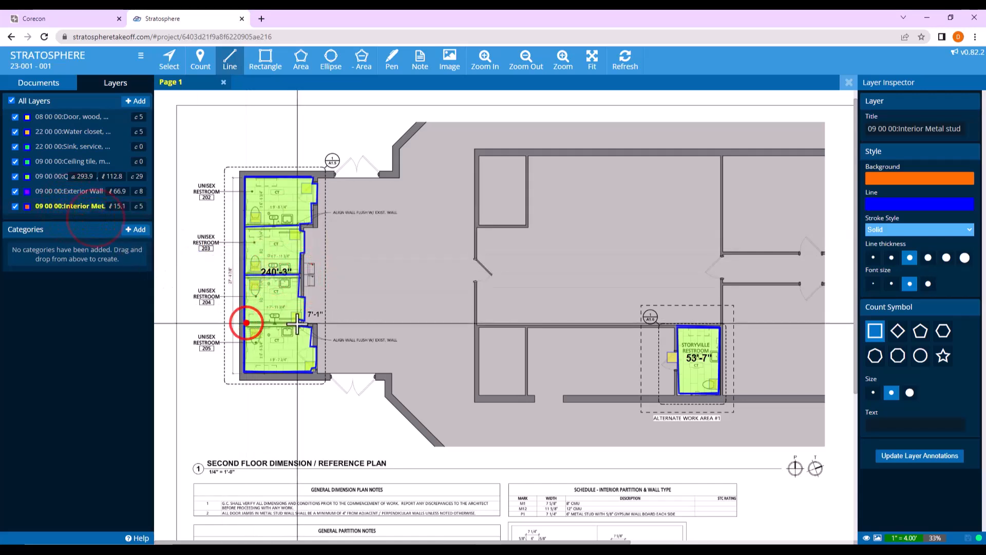
left_click(298, 323)
left_click(67, 208)
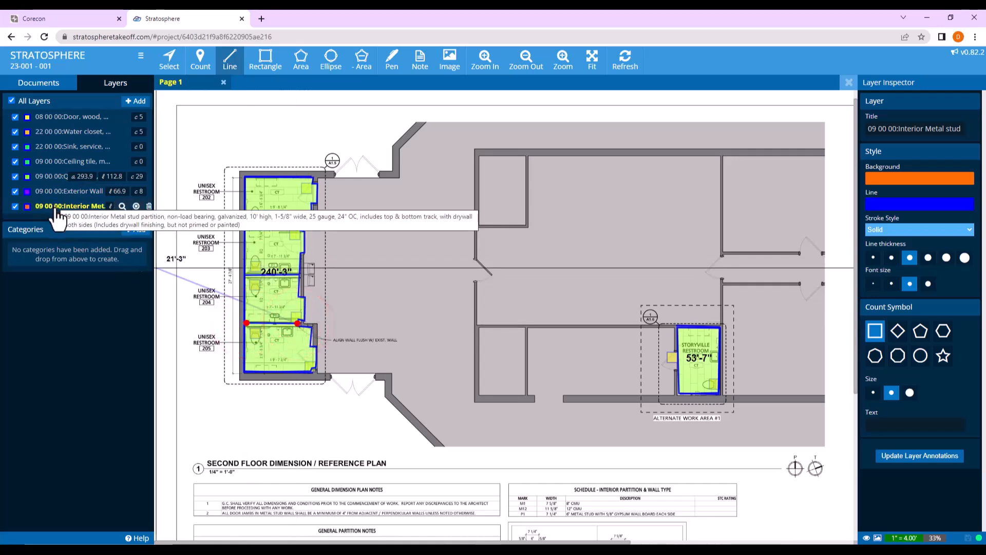
Trace the door-side wall of Storyville Restroom 201 as an interior wall line about 9 ft long.
left_click(678, 327)
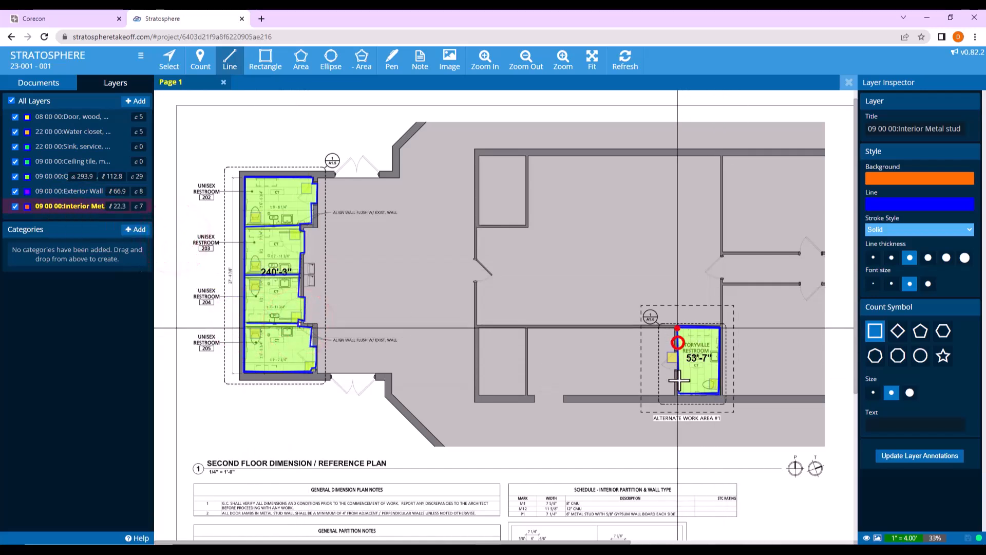
left_click(678, 393)
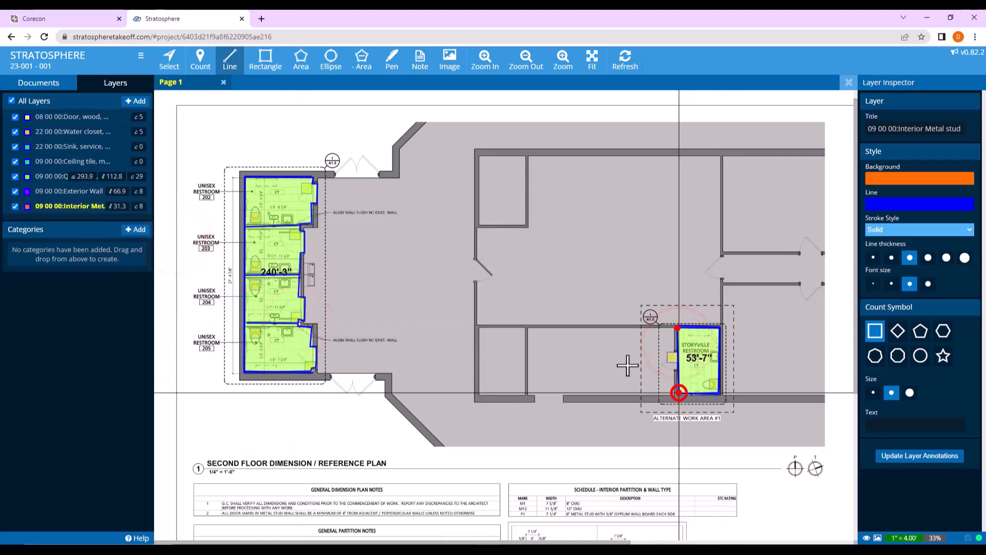
left_click(59, 211)
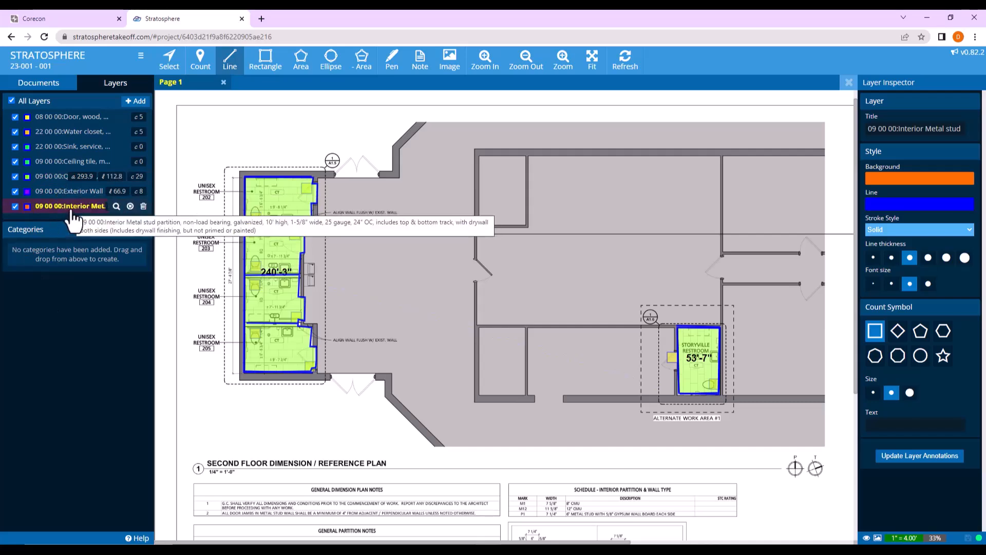
Switch to Corecon and select all line items of the Rosedale Library estimate.
left_click(74, 20)
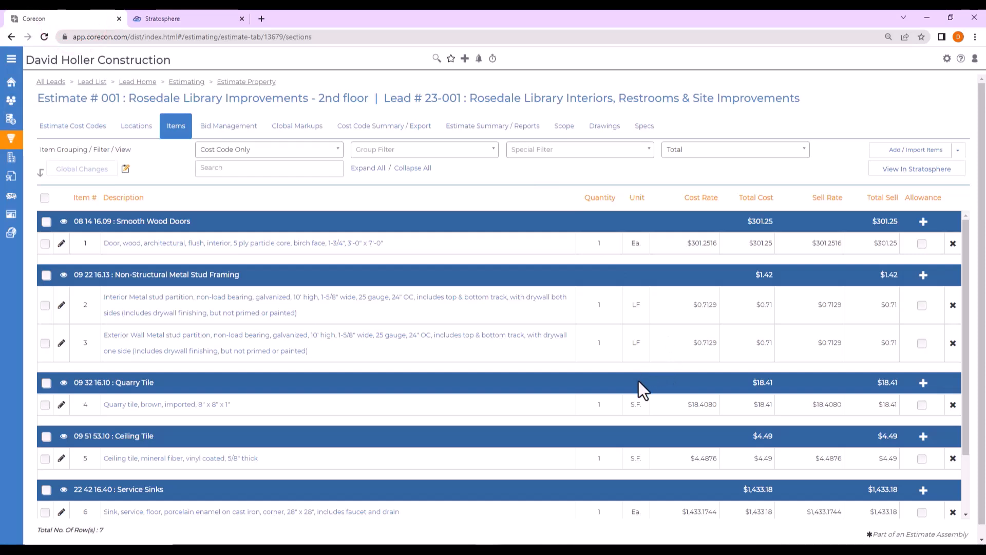
scroll(637, 396, "down", 3)
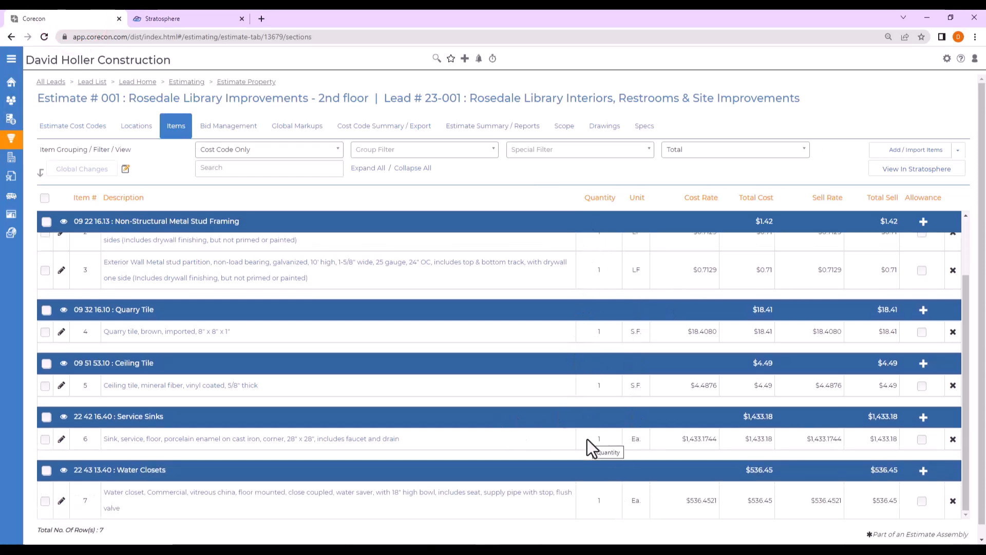
left_click(42, 200)
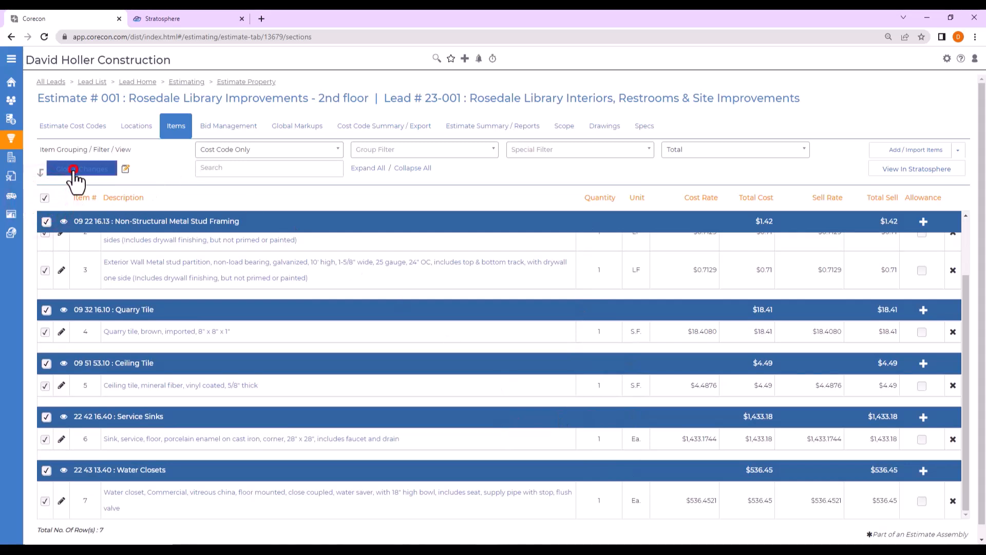
Apply the global change Update Measurements from Stratosphere to the selected items, accepting the override for zero-quantity layers, and review the item quantities.
left_click(73, 170)
left_click(487, 102)
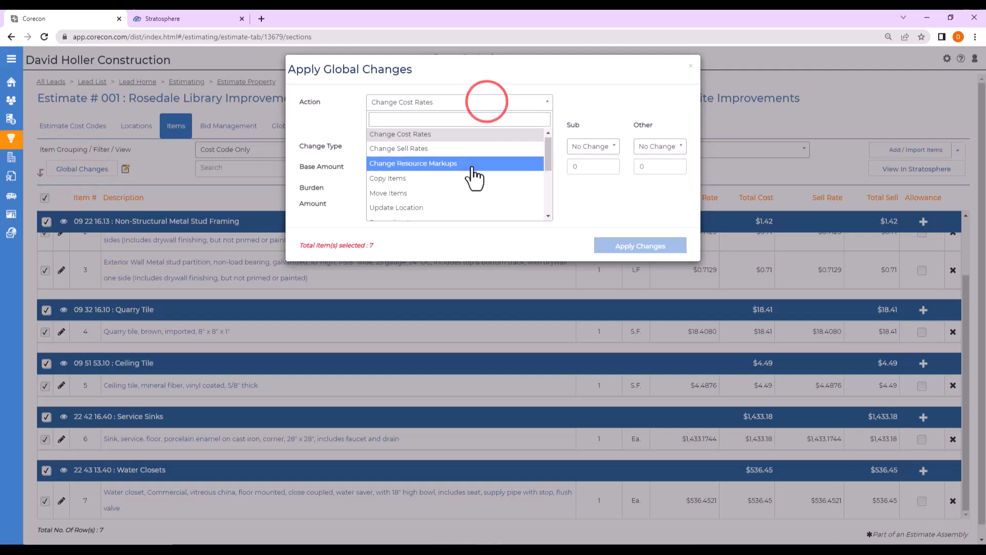
scroll(473, 177, "down", 3)
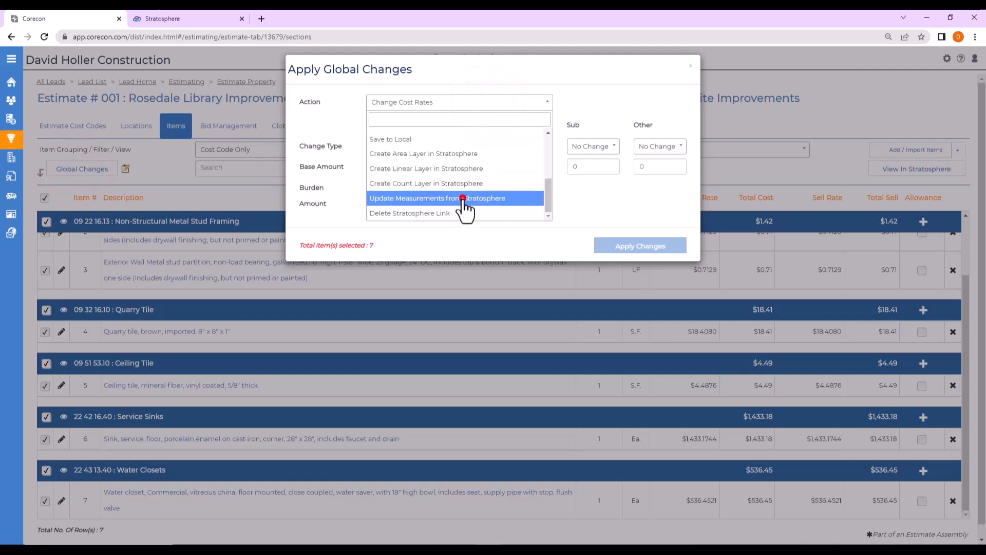
left_click(464, 198)
left_click(653, 147)
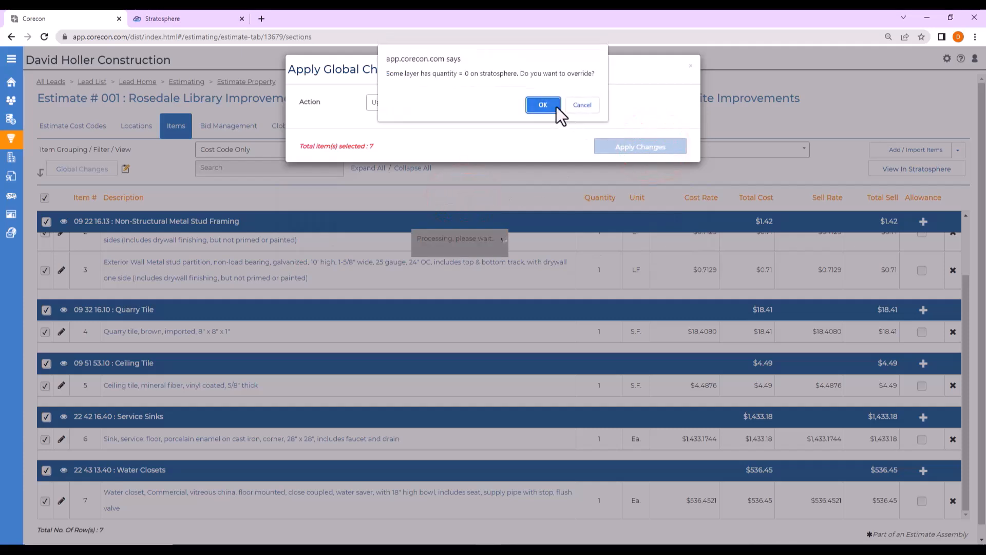
left_click(541, 104)
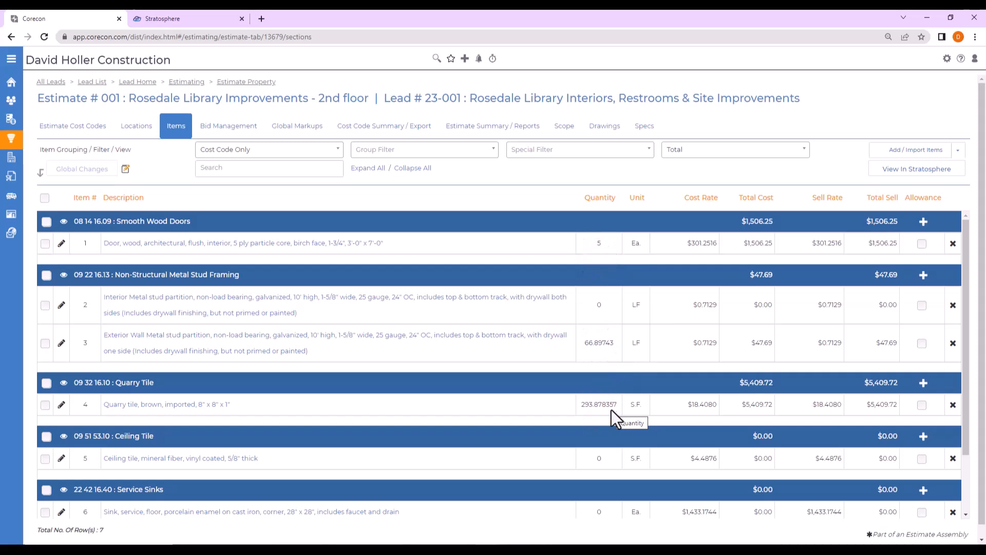
scroll(611, 410, "down", 2)
scroll(611, 410, "up", 2)
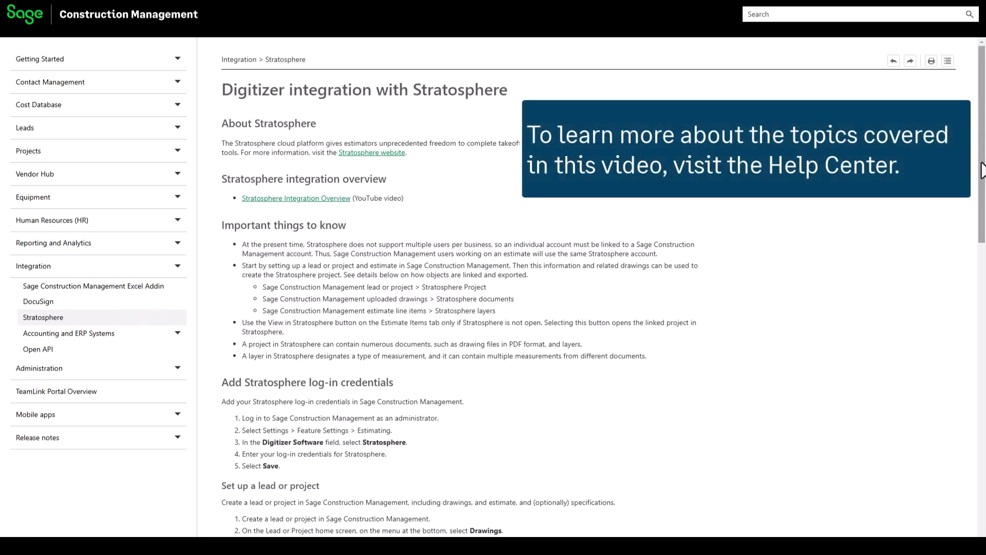
Read through the help article on digitizer integration with Stratosphere down to its end.
left_click_drag(981, 169, 958, 468)
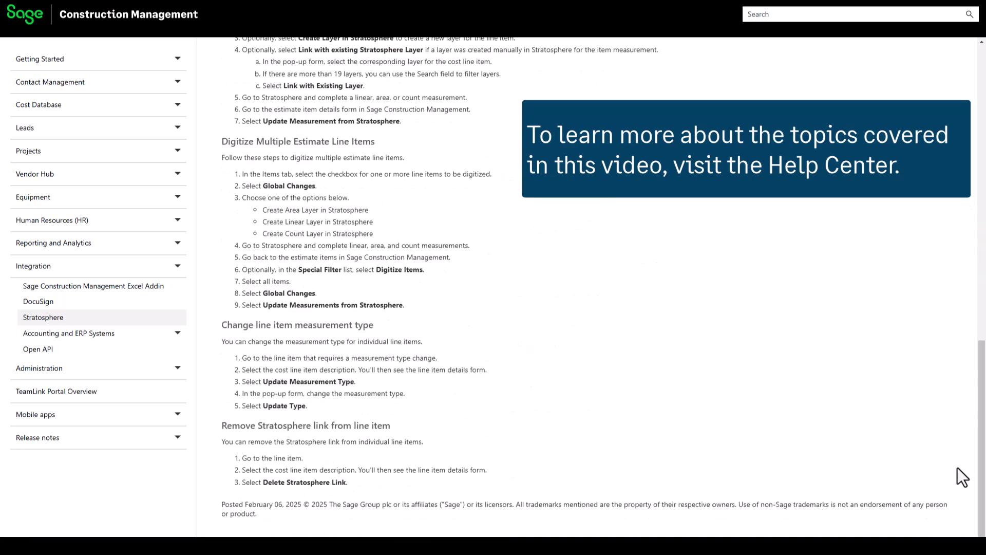